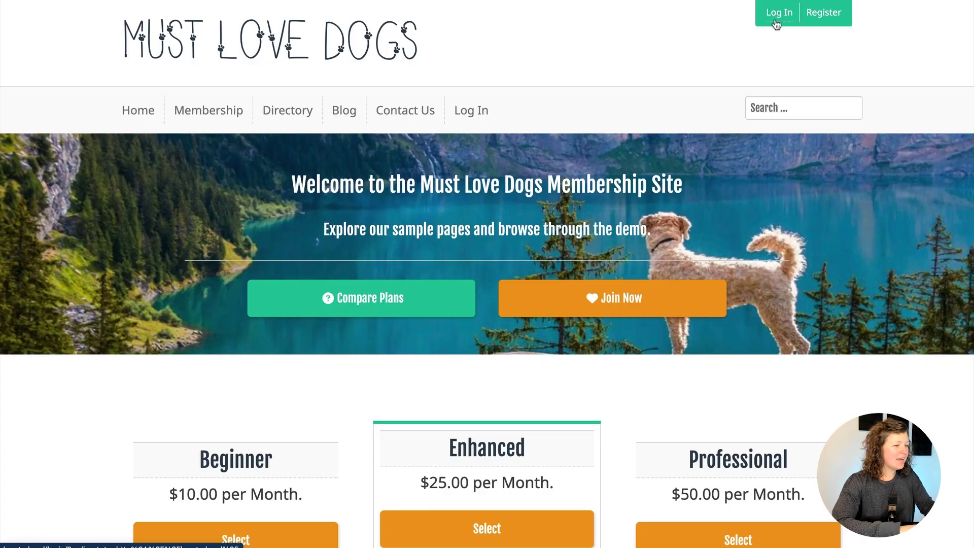
Log in to WordPress with the site admin's credentials
left_click(776, 24)
scroll(463, 193, "down", 5)
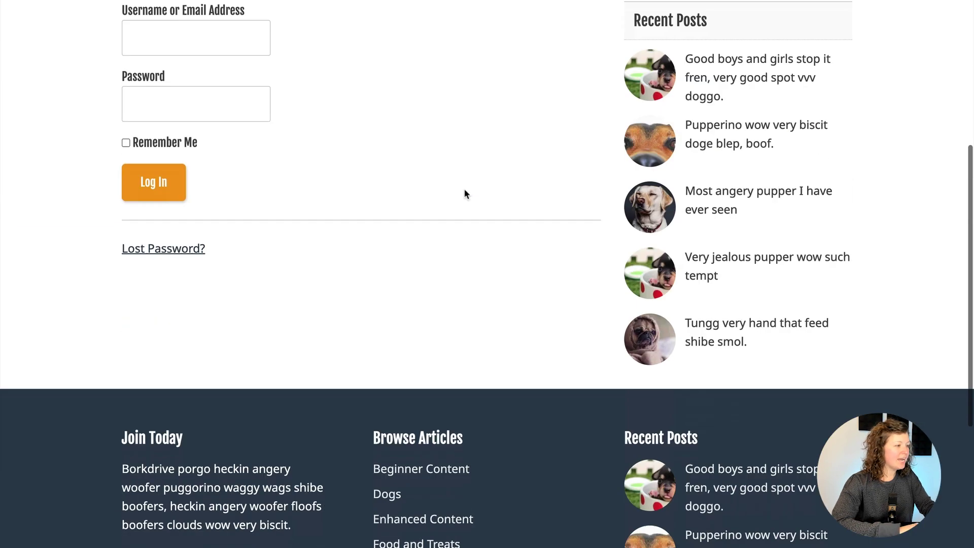
scroll(463, 193, "up", 6)
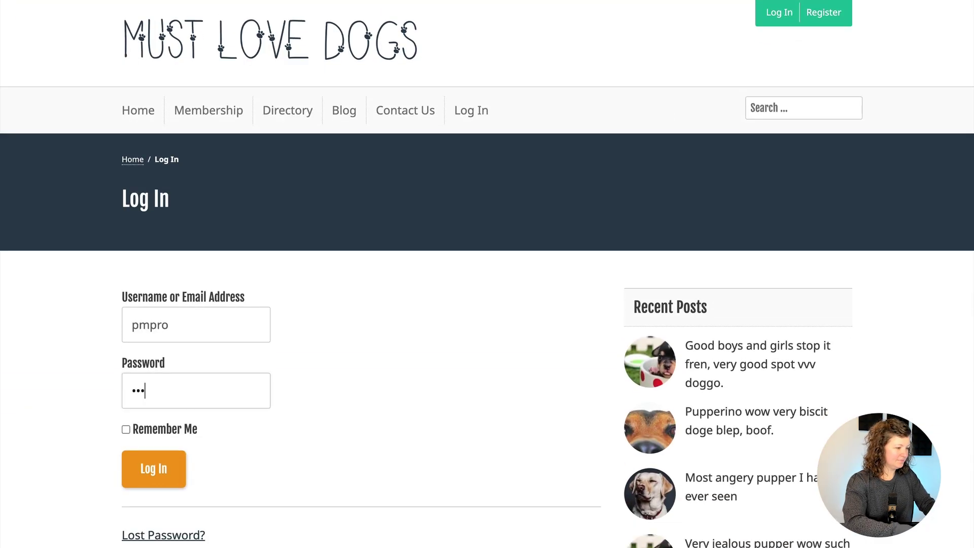
type("xxxx")
key("Return")
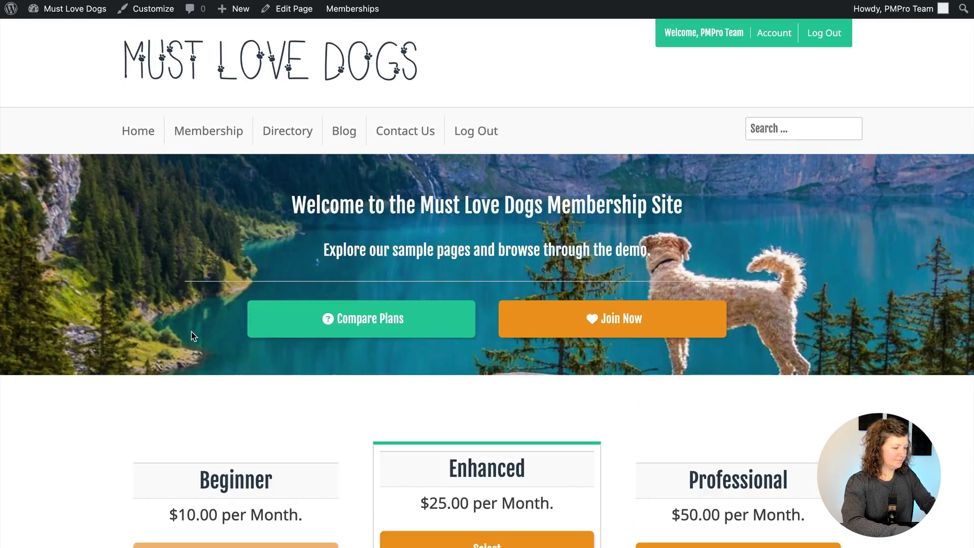
Search the Memberships Add Ons for 'affiliate' and install the Affiliates add-on
mouse_move(348, 9)
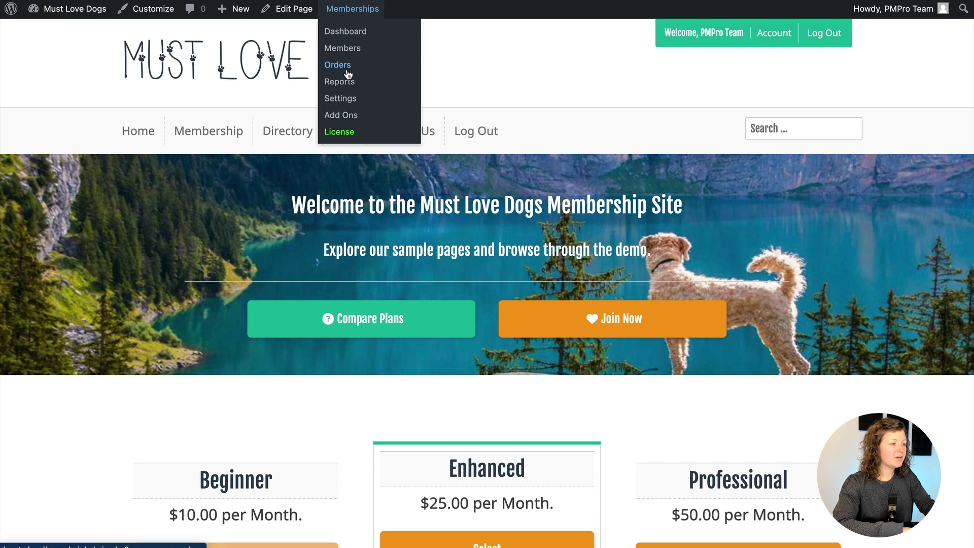
left_click(358, 119)
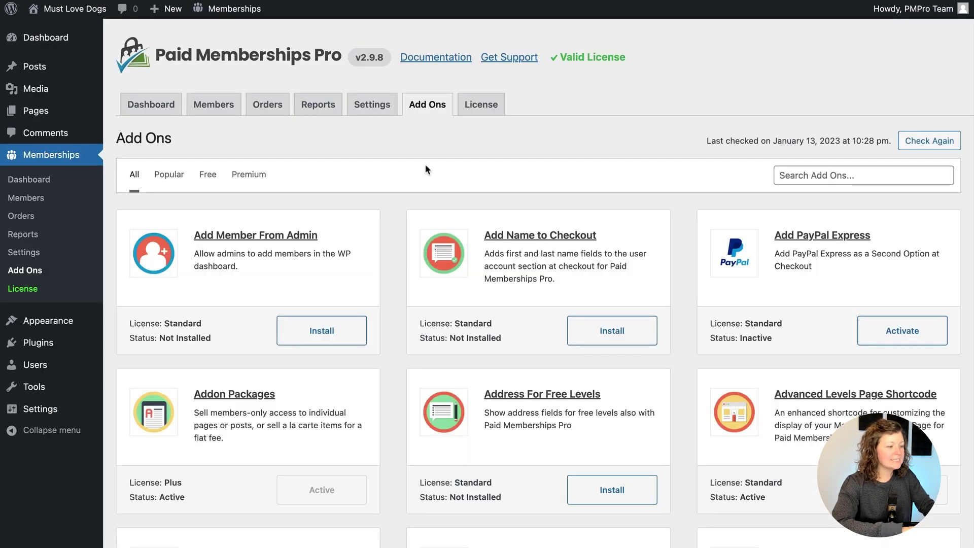
left_click(790, 177)
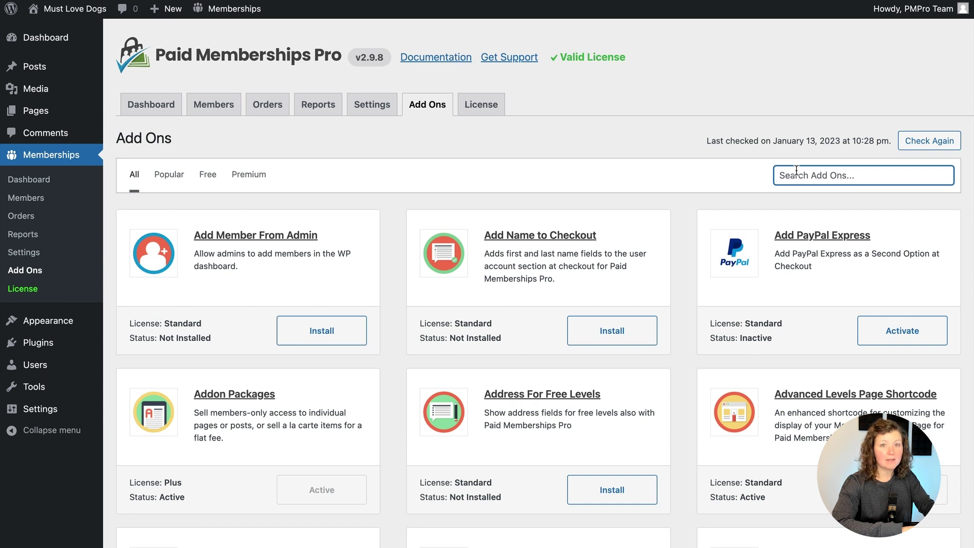
type("affilia")
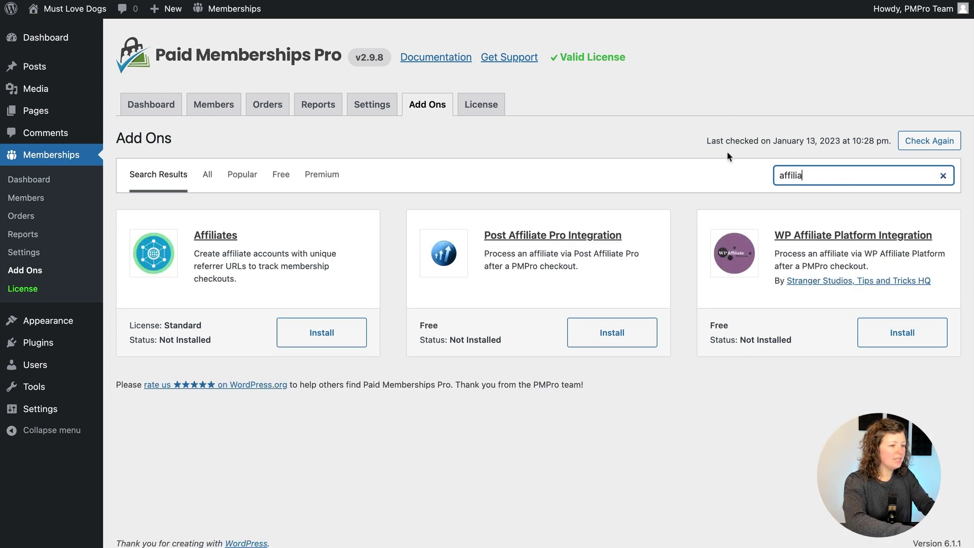
type("te")
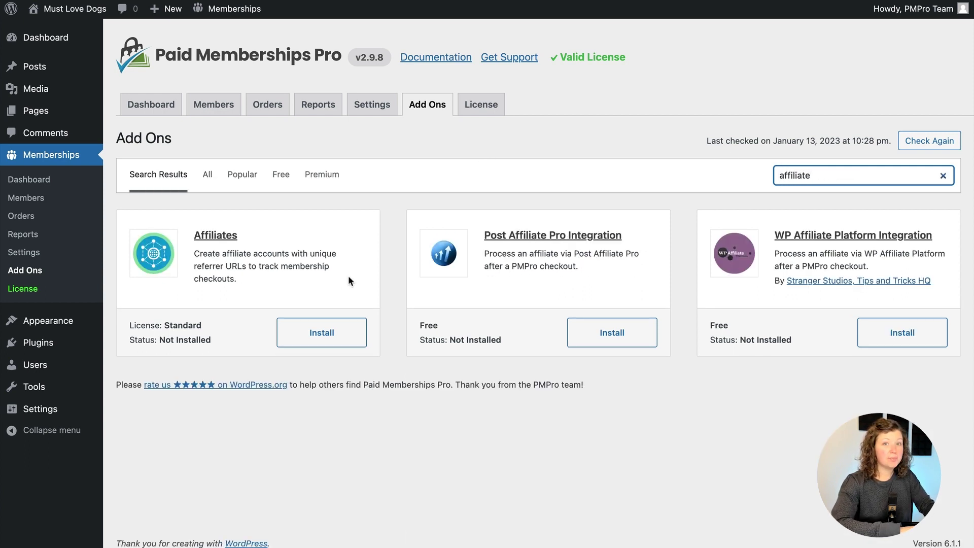
left_click(321, 334)
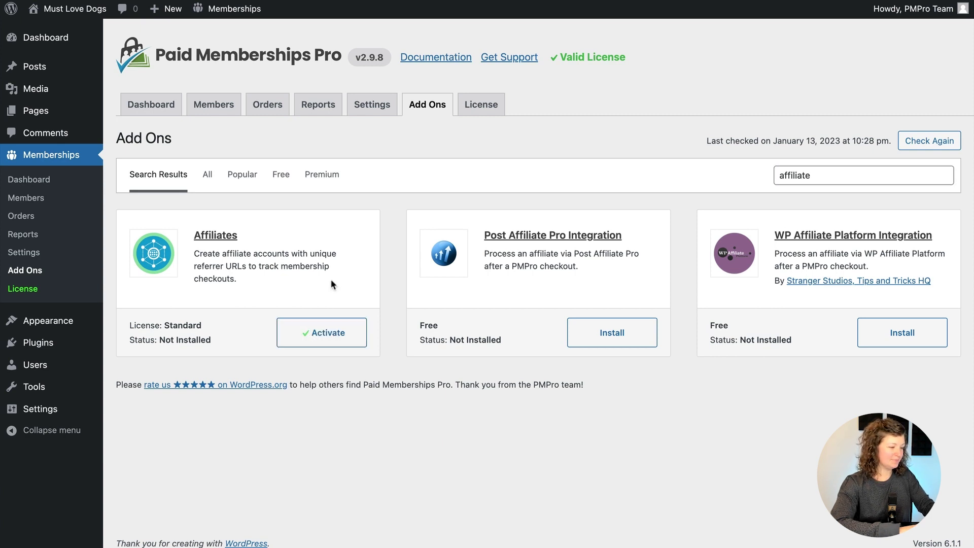
Activate the Affiliates add-on and go to Memberships > Affiliates, still empty
left_click(324, 335)
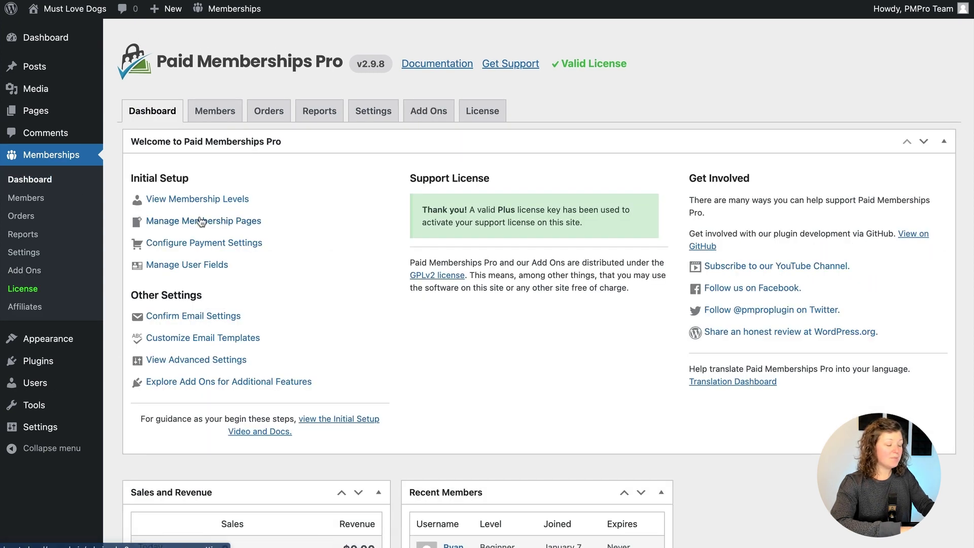
left_click(361, 112)
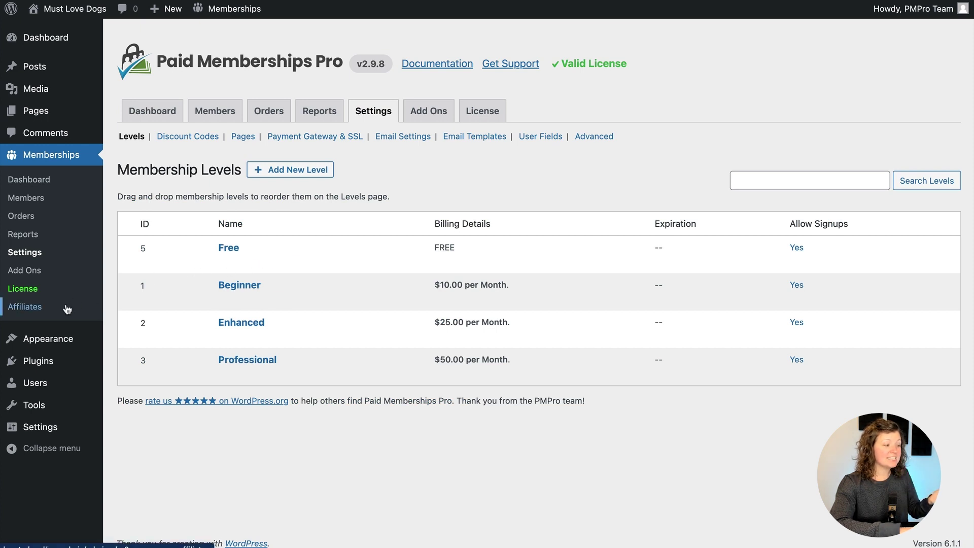
left_click(67, 308)
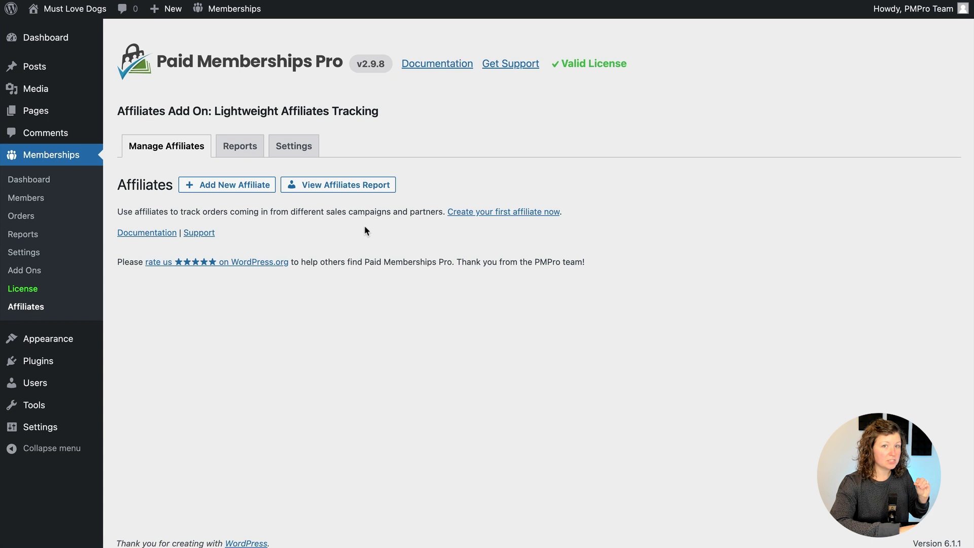
right_click(219, 184)
Open the Add New Affiliate form in a new tab and the first member's profile
left_click(234, 191)
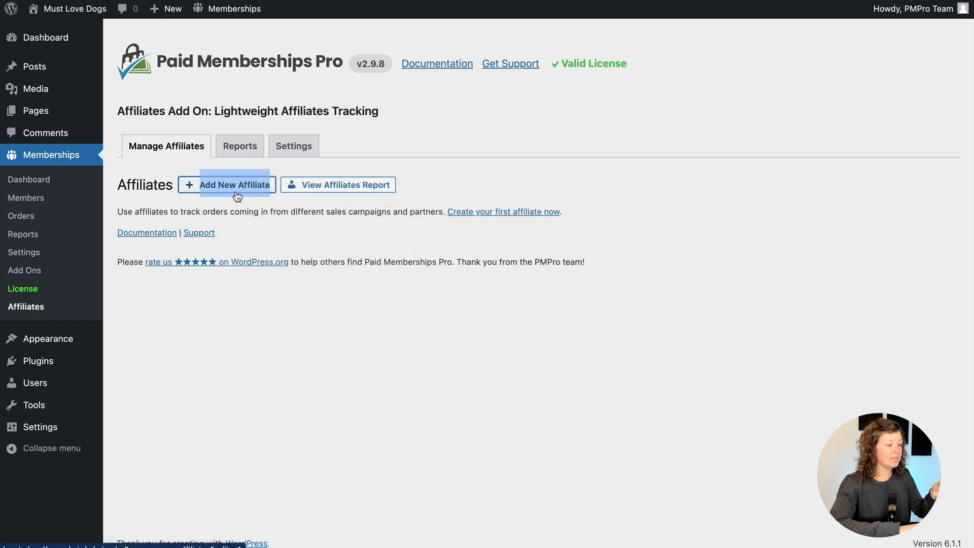
left_click(71, 199)
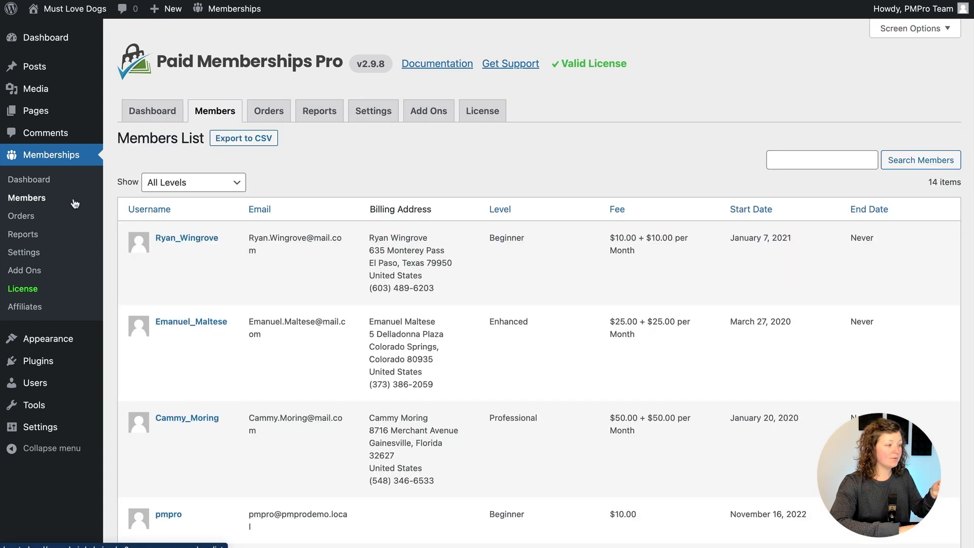
left_click(171, 235)
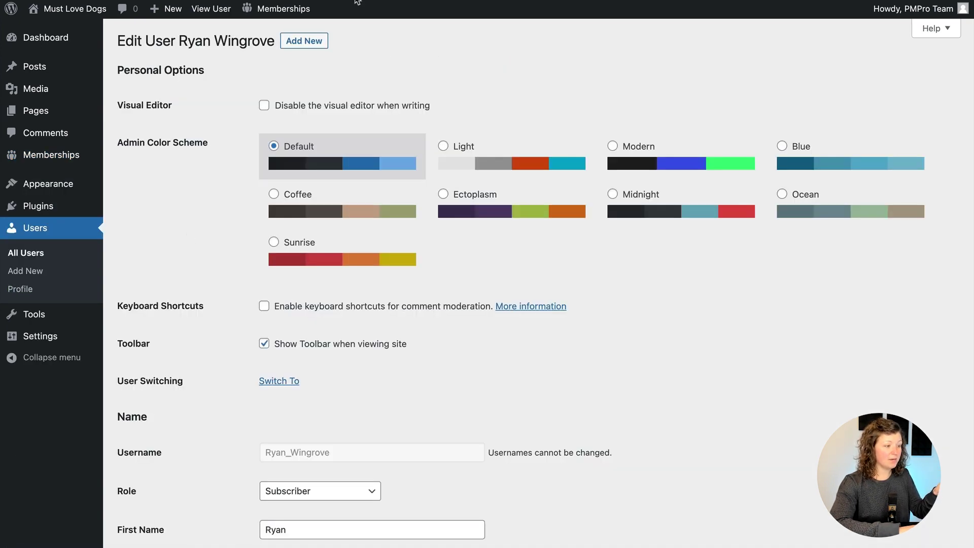
key("ctrl+Tab")
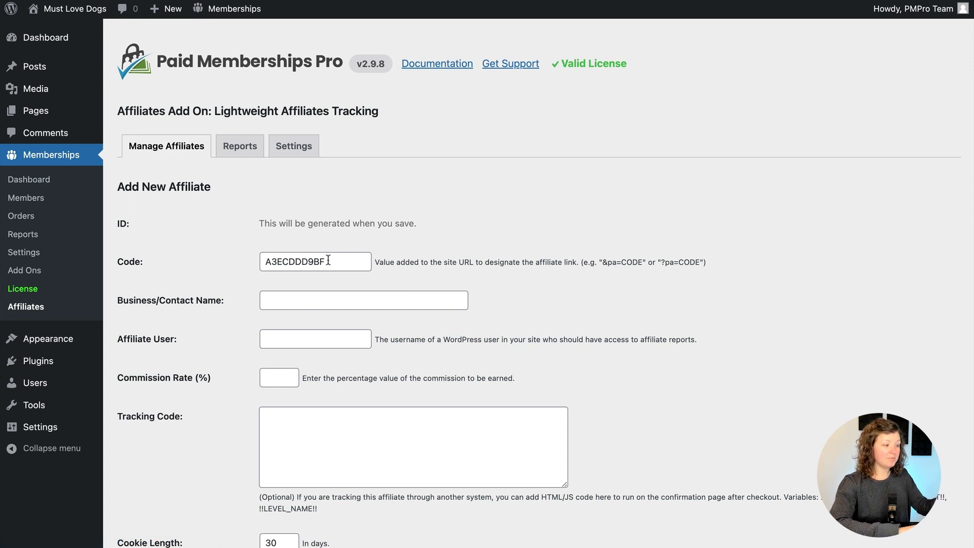
Replace the generated affiliate code and fill in the contact name with the member's name
double_click(329, 259)
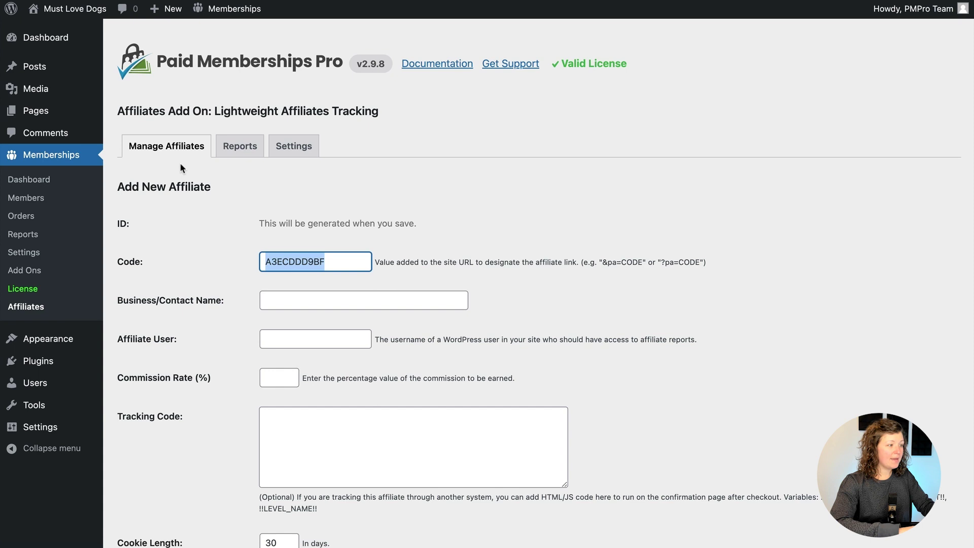
type("ryan")
left_click(209, 226)
scroll(208, 227, "down", 1)
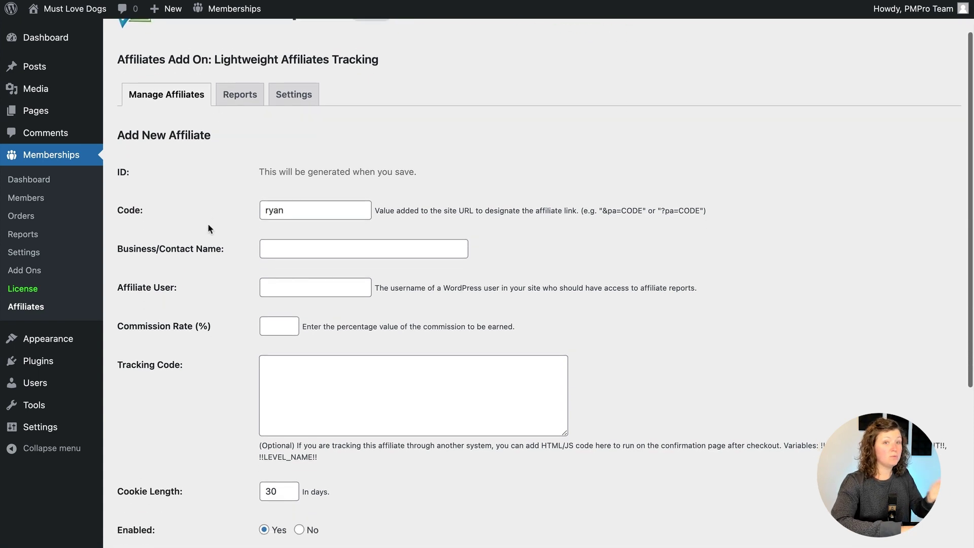
left_click(287, 232)
type("Ryan")
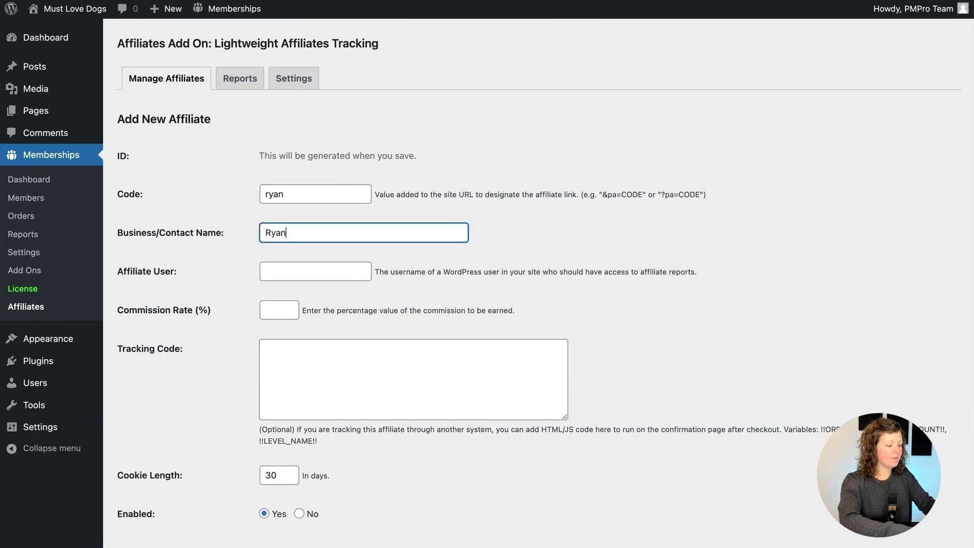
key("Tab")
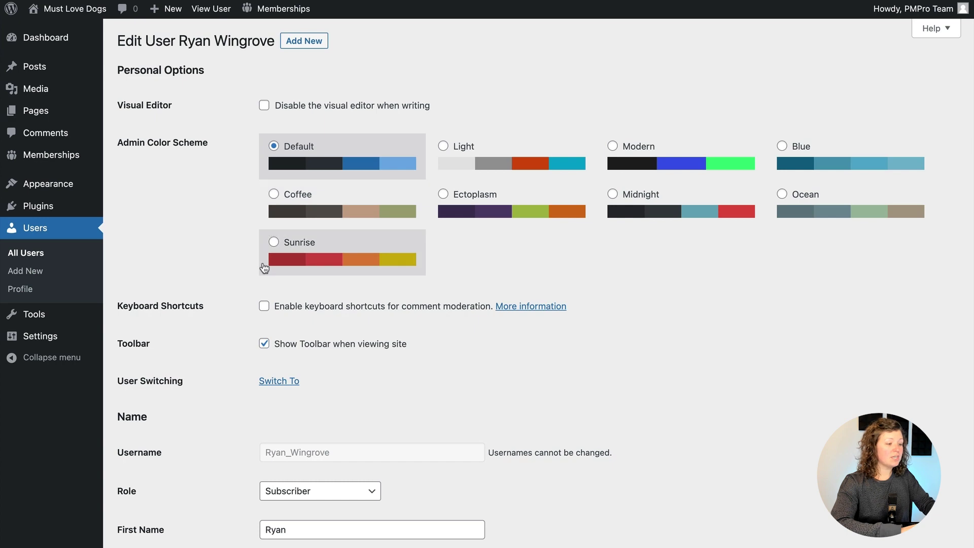
Copy the member's username from the profile into the Affiliate User field
scroll(284, 284, "down", 5)
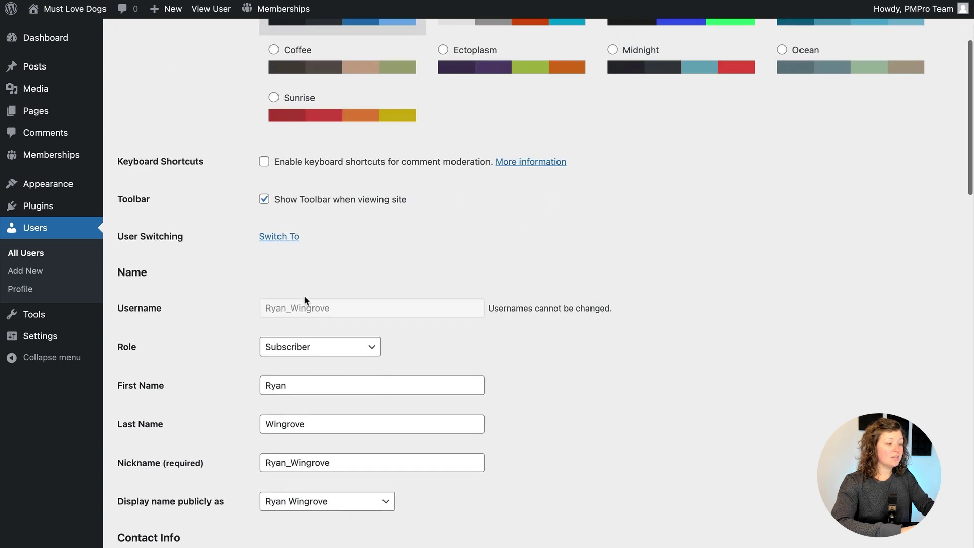
left_click_drag(265, 308, 355, 309)
key("super+c")
key("ctrl+Tab")
key("super+v")
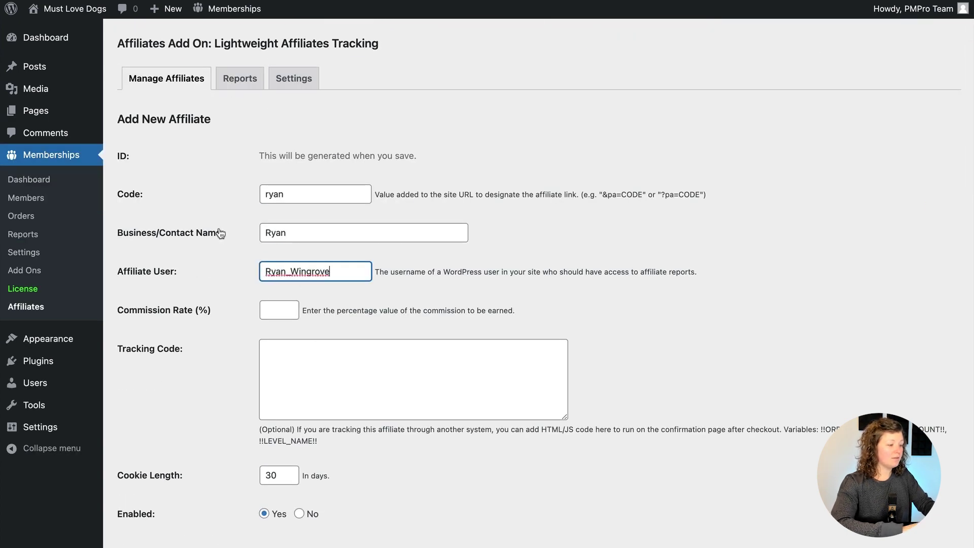
left_click(219, 232)
scroll(223, 284, "down", 1)
Set the commission rate to 20% and save the affiliate
left_click(221, 288)
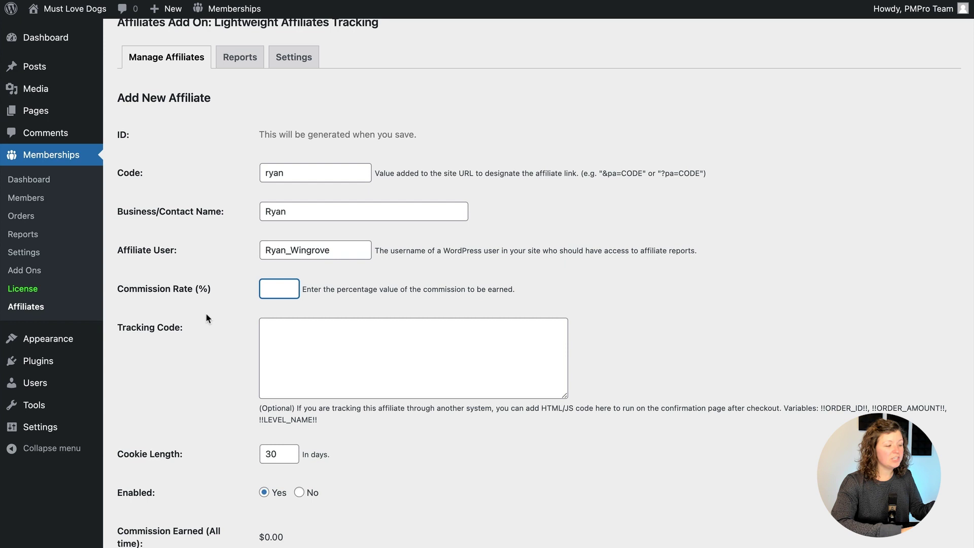
type("20")
key("Tab")
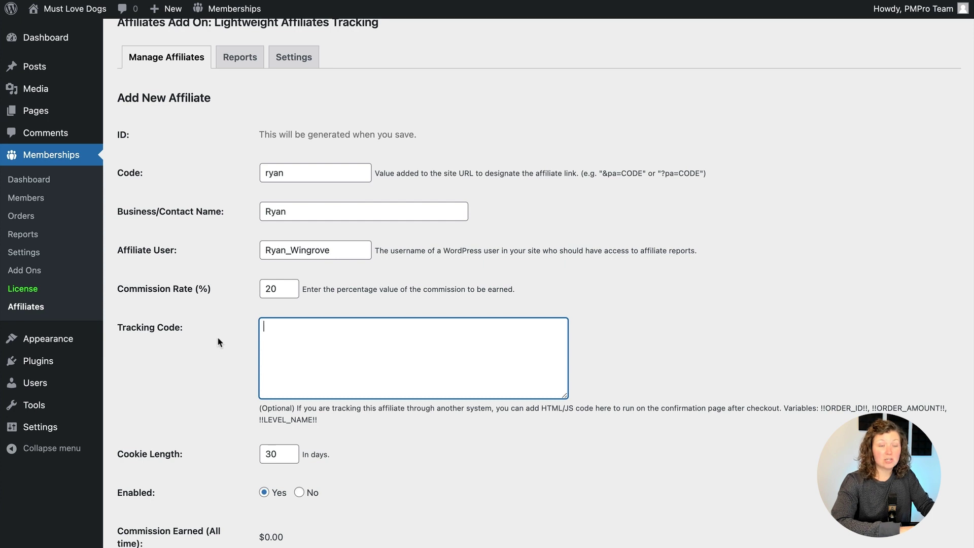
scroll(218, 341, "down", 1)
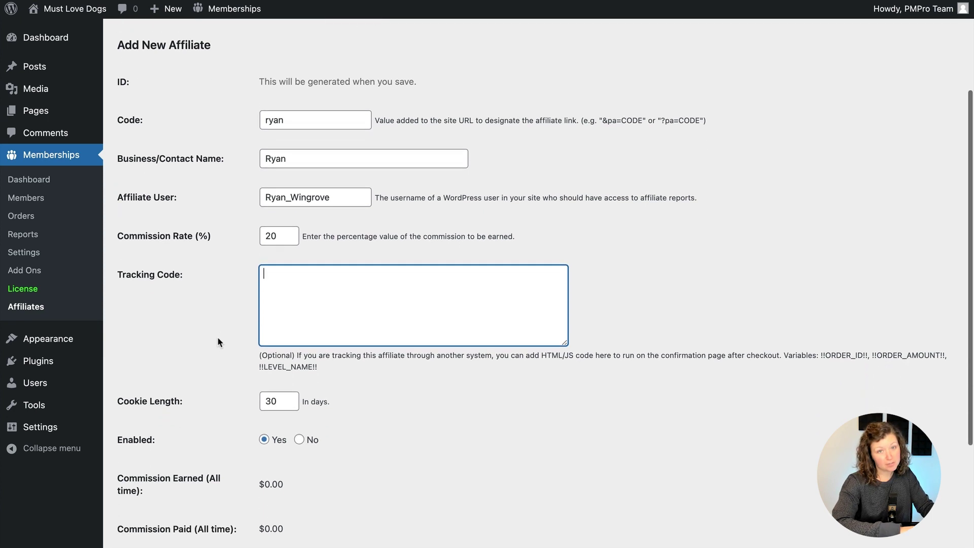
scroll(217, 338, "down", 1)
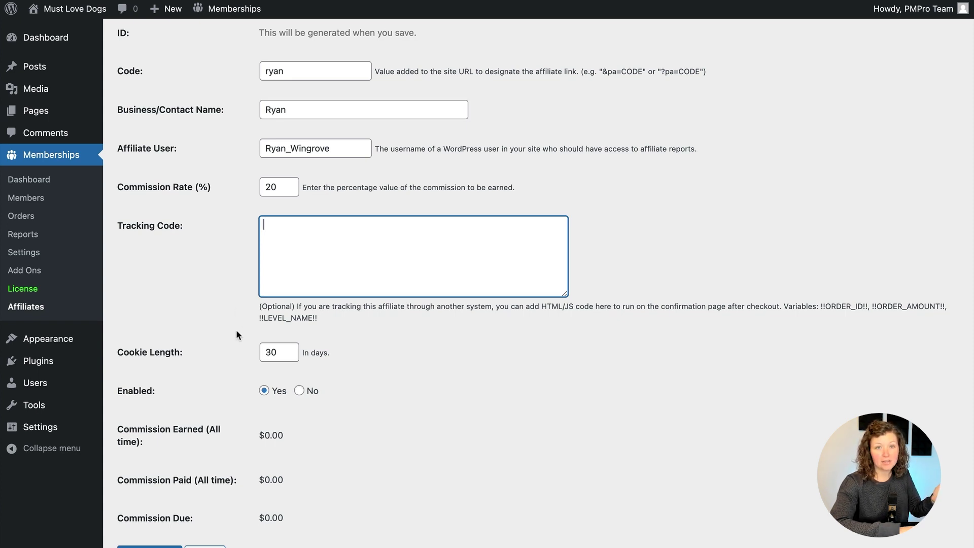
scroll(236, 332, "down", 3)
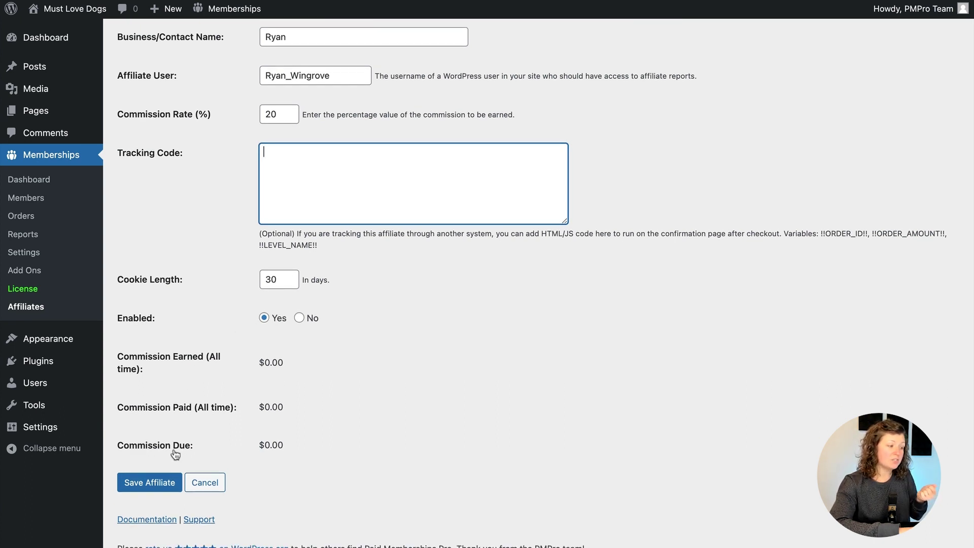
left_click(152, 482)
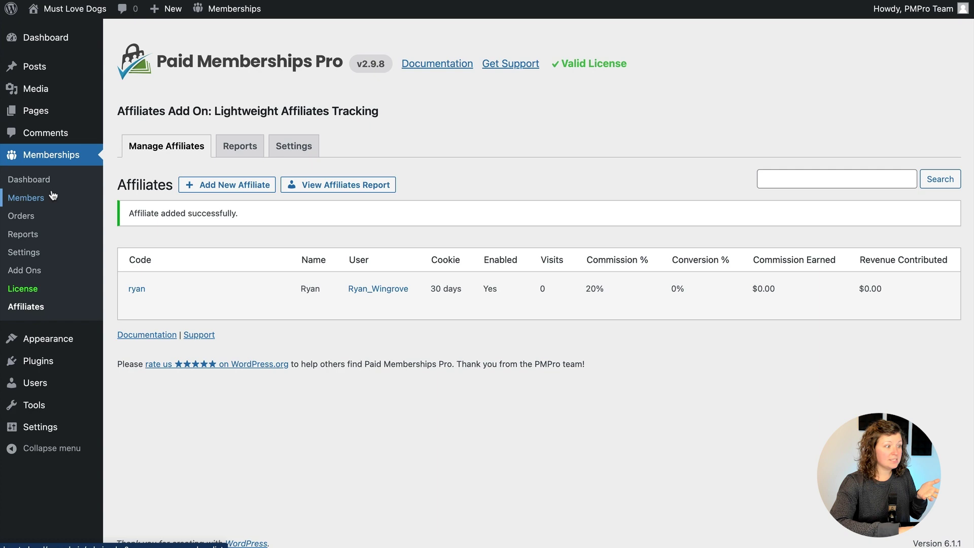
Generate the Affiliate Report page from Memberships > Settings > Pages
left_click(43, 248)
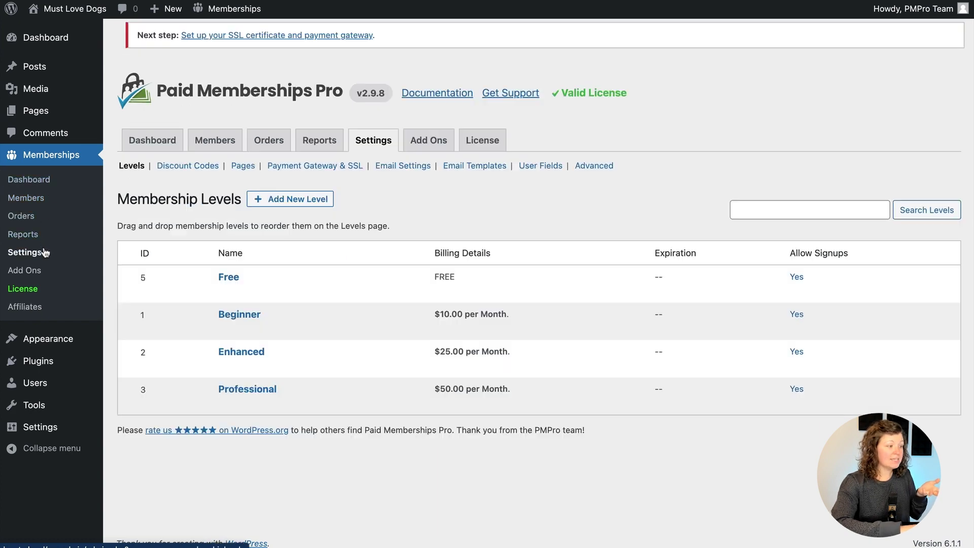
left_click(294, 138)
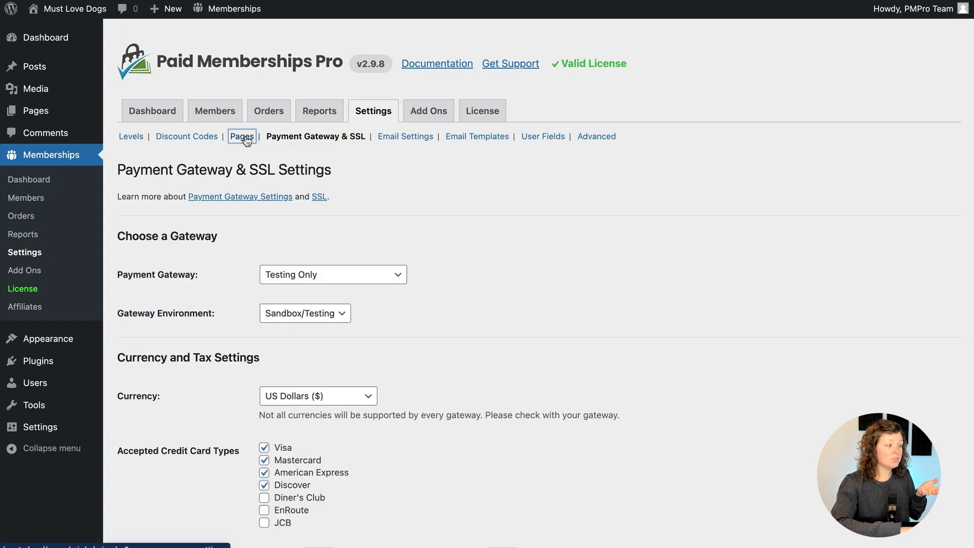
left_click(242, 136)
scroll(229, 232, "down", 9)
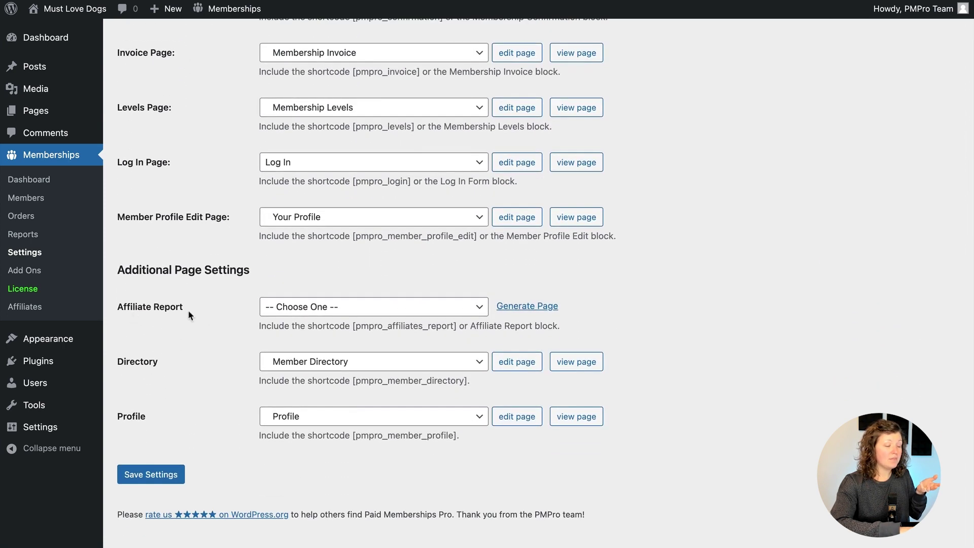
scroll(189, 311, "up", 5)
scroll(191, 314, "up", 3)
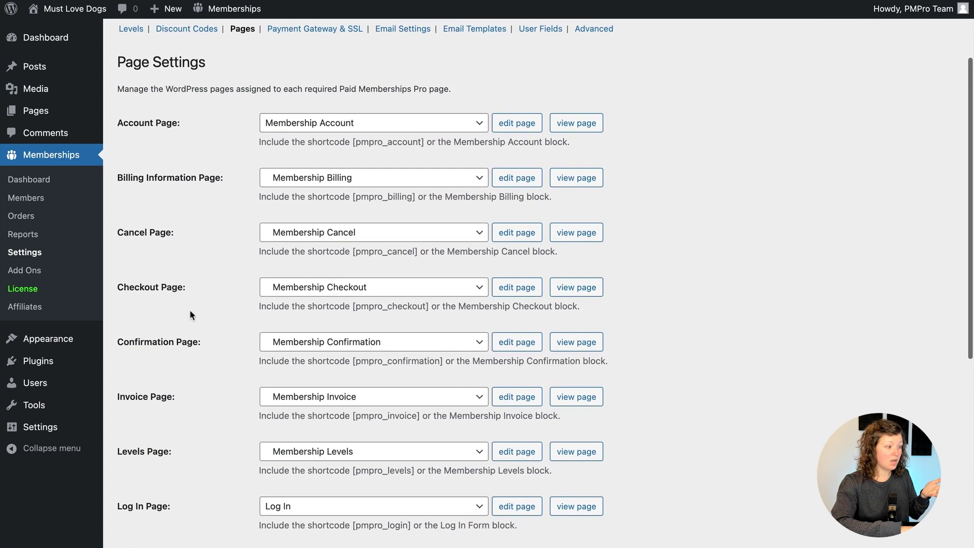
scroll(229, 198, "down", 8)
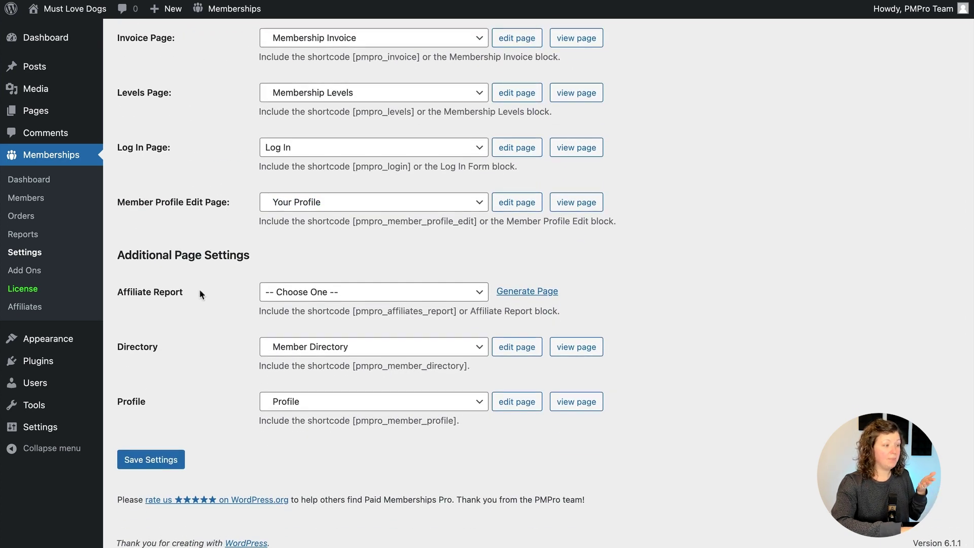
left_click(531, 291)
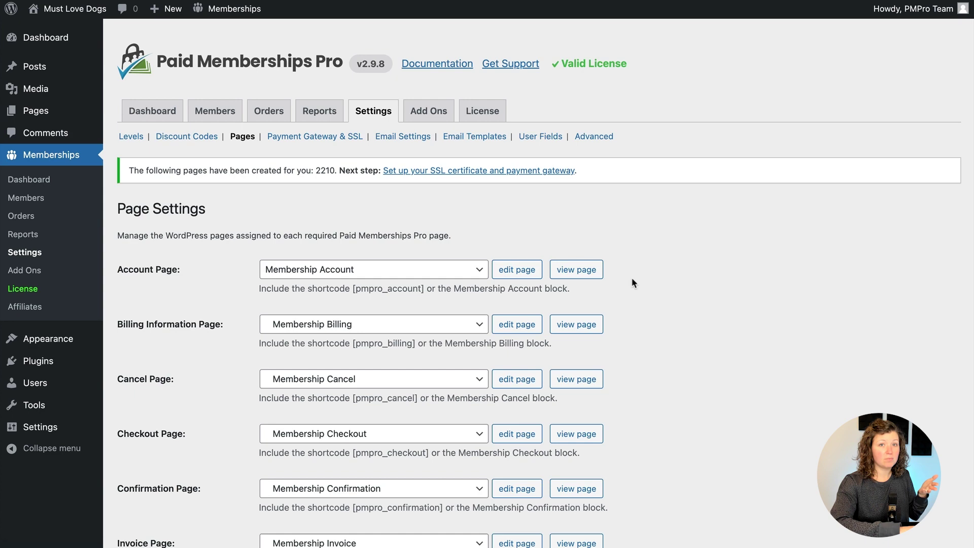
scroll(625, 274, "down", 8)
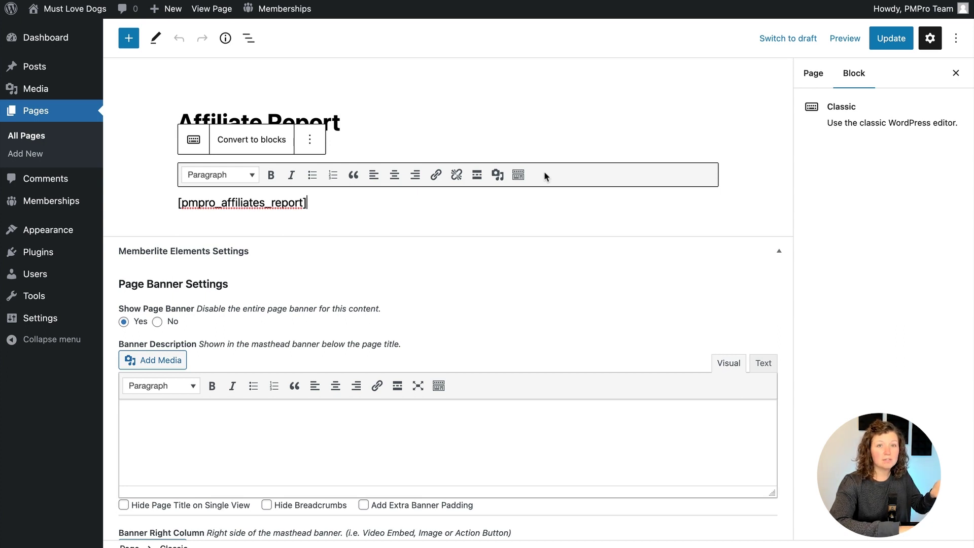
Swap the classic shortcode block for the PMPro: Affiliates Report block via /affil
key("ctrl+alt+z")
type("/")
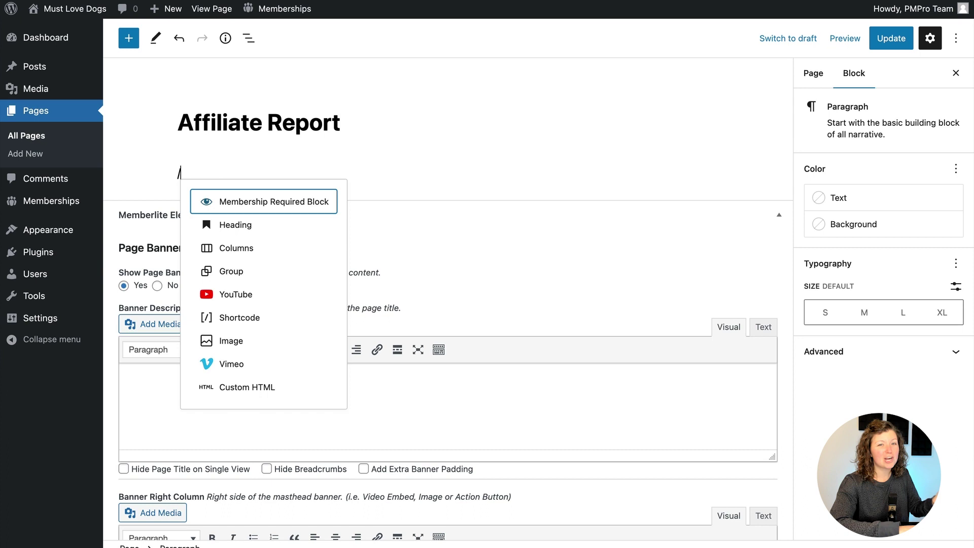
type("affil")
left_click(326, 150)
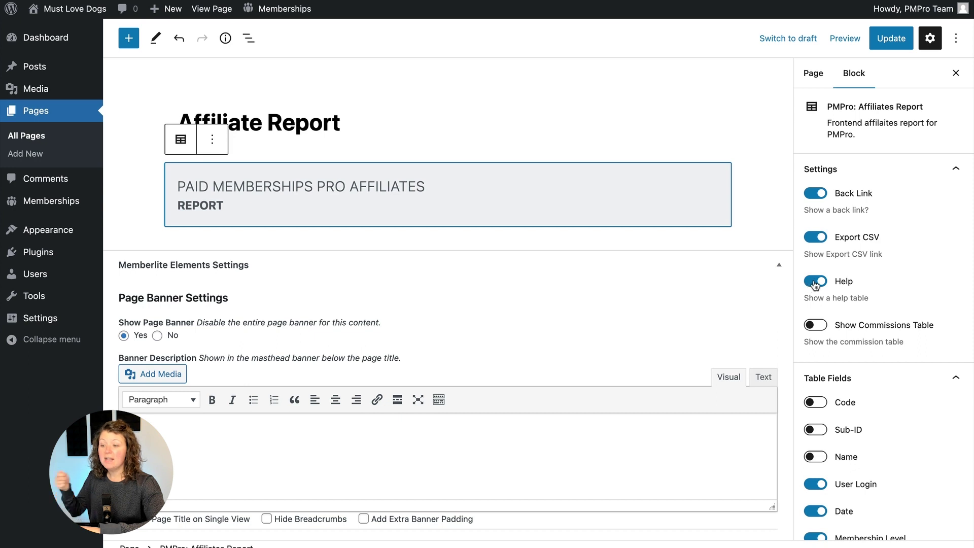
Enable Show Commissions Table, hide User Login and Total, update the page and view it
left_click(809, 325)
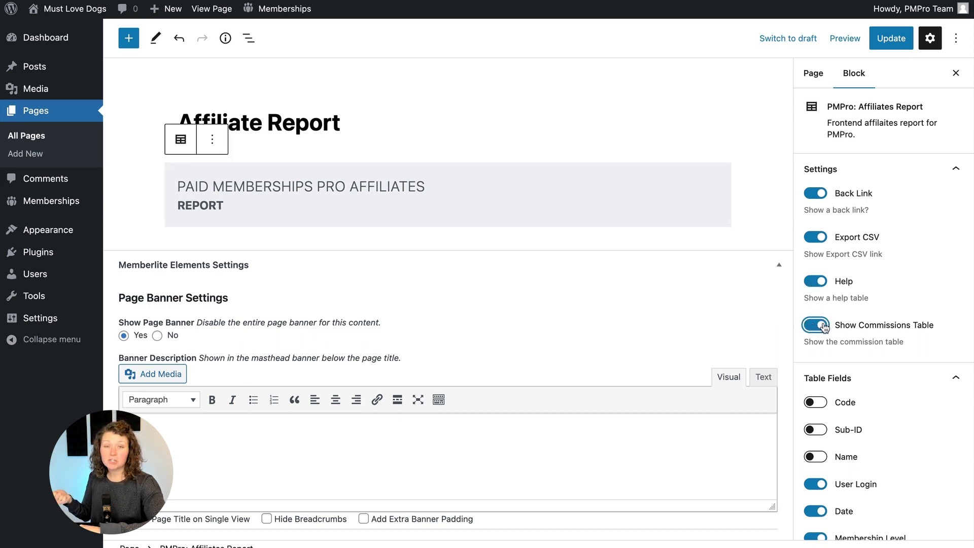
scroll(829, 326, "down", 3)
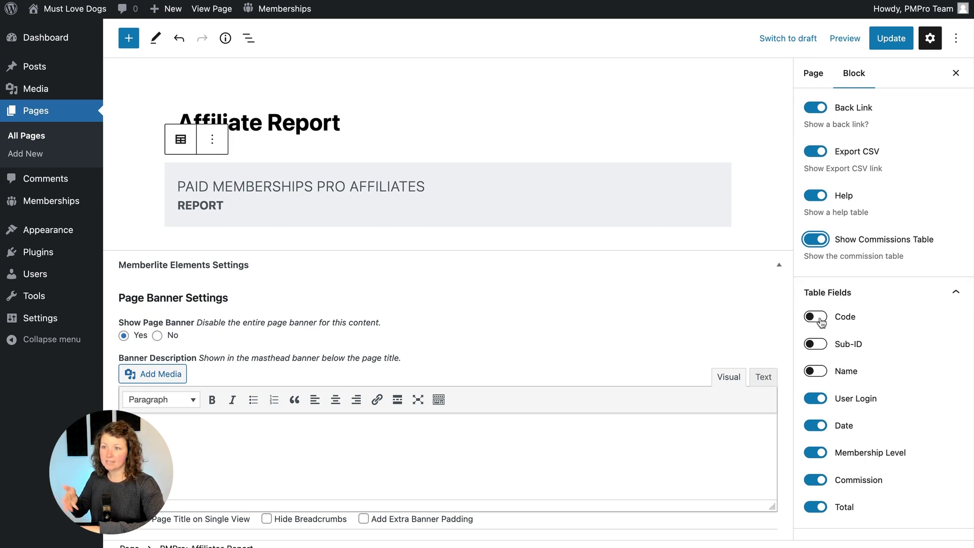
left_click(816, 398)
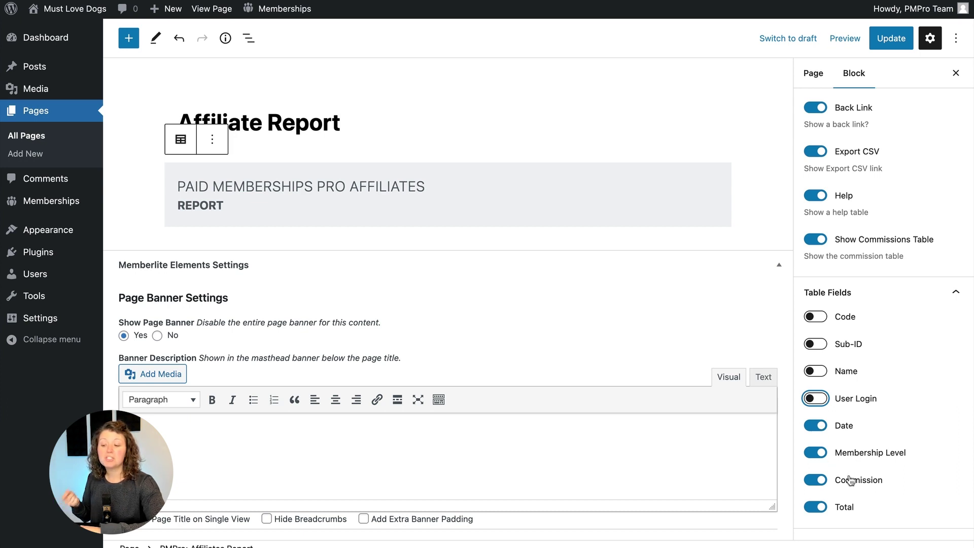
left_click(825, 506)
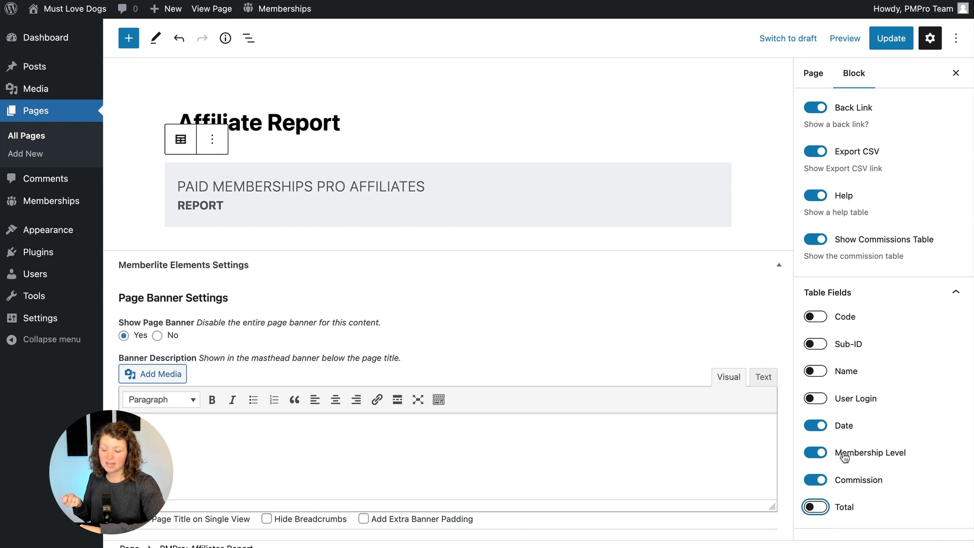
left_click(891, 38)
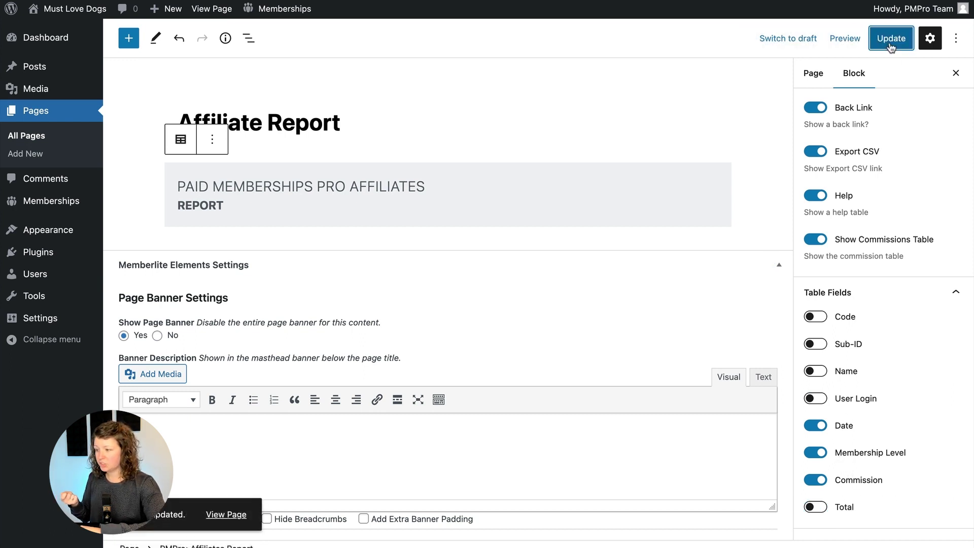
left_click(215, 522)
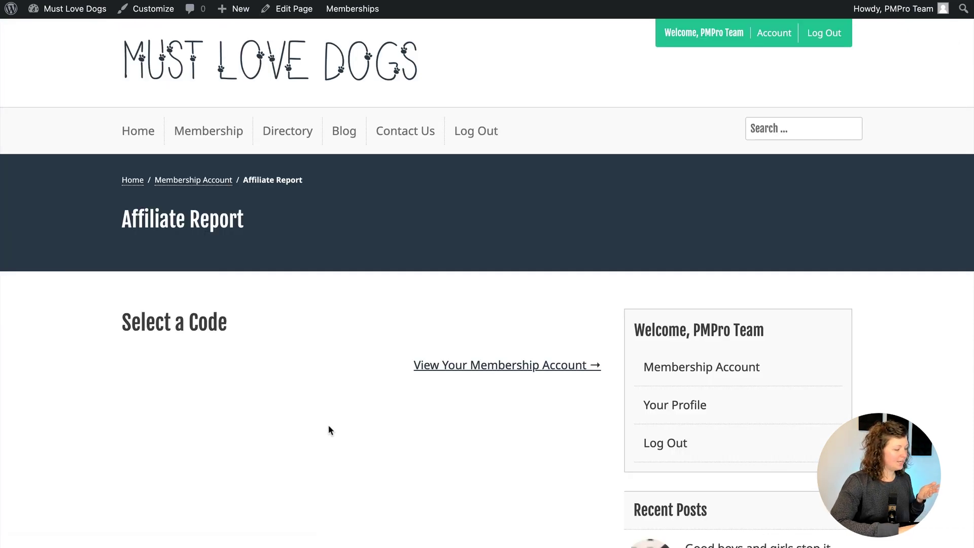
Visit the front-end membership account page and look over its contents
left_click(452, 366)
scroll(214, 365, "down", 7)
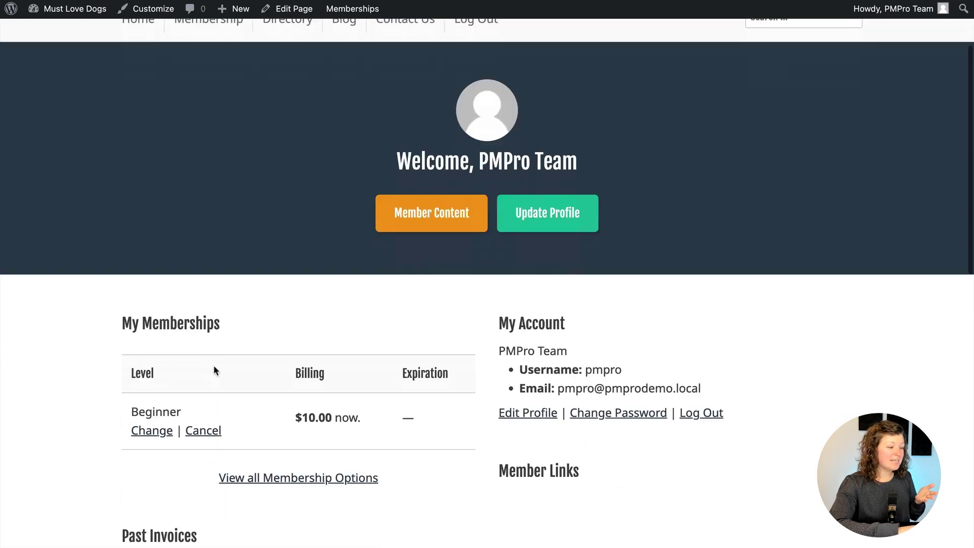
scroll(214, 369, "down", 2)
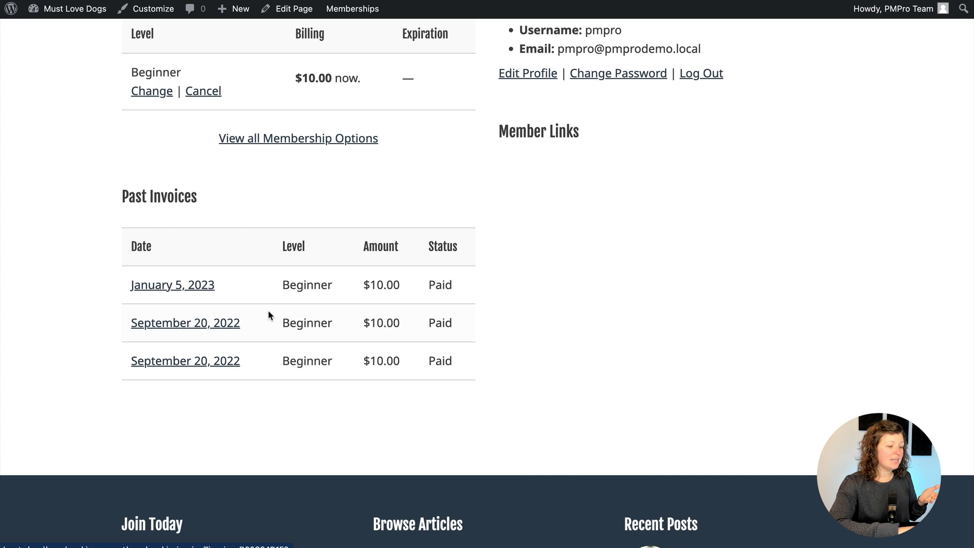
scroll(269, 310, "up", 10)
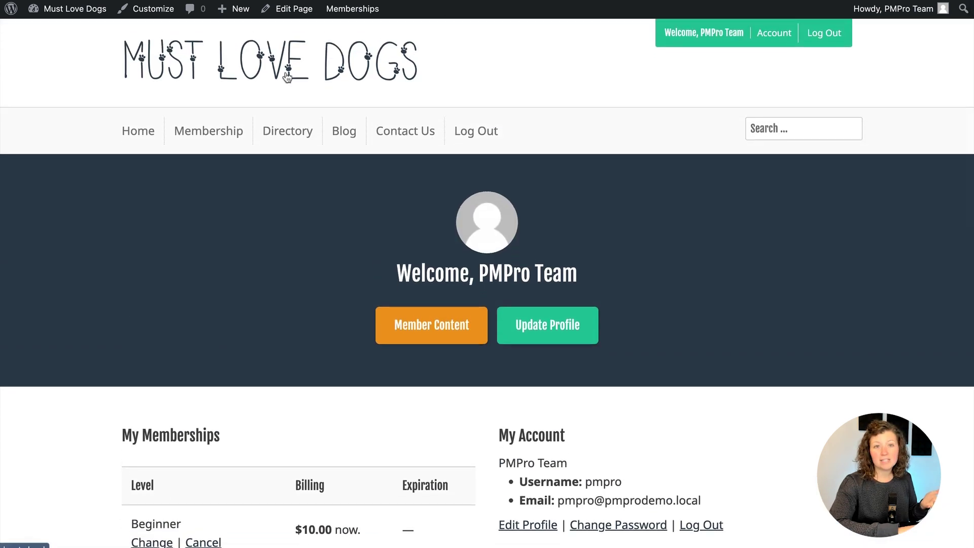
Check the admin's username on its profile, then return to the Pages settings tab
mouse_move(907, 9)
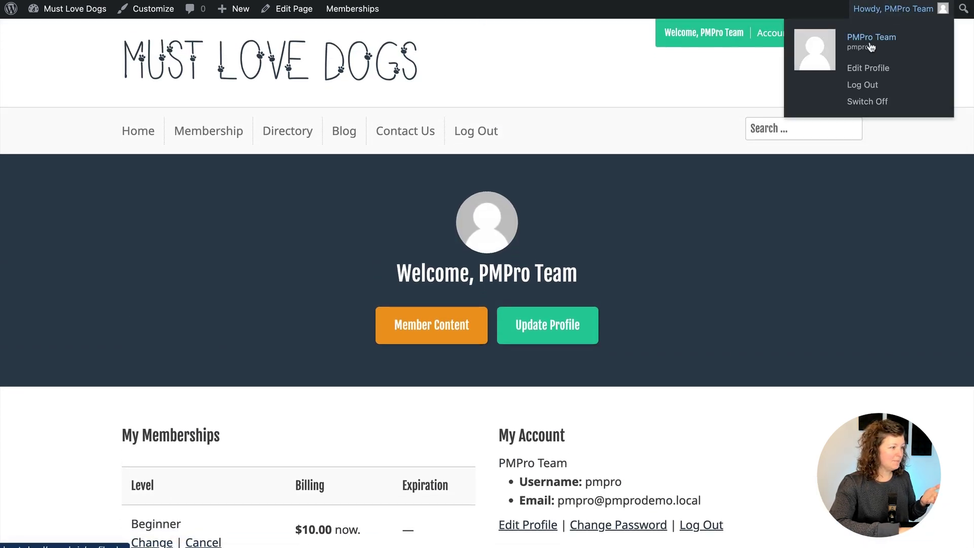
left_click(868, 45)
scroll(749, 105, "down", 5)
double_click(309, 223)
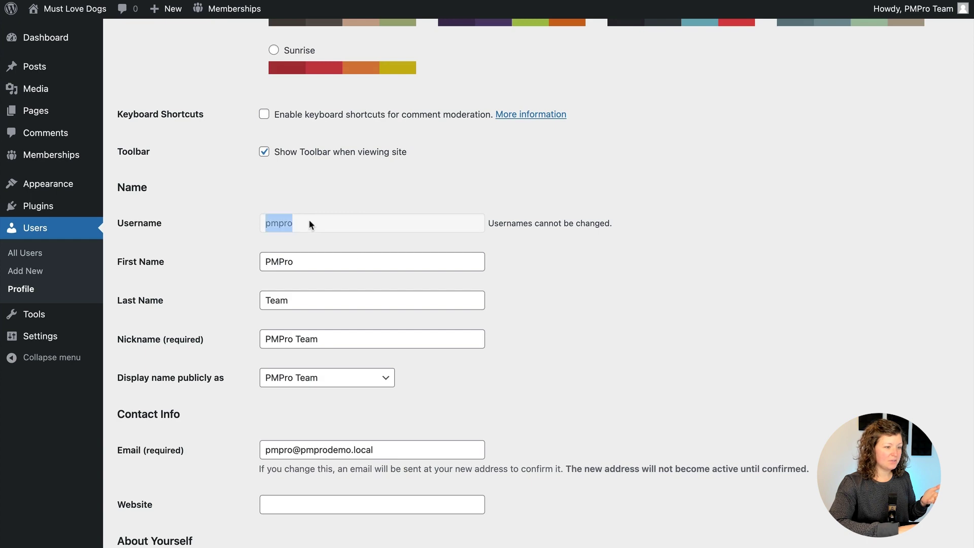
left_click(202, 201)
key("ctrl+shift+Tab")
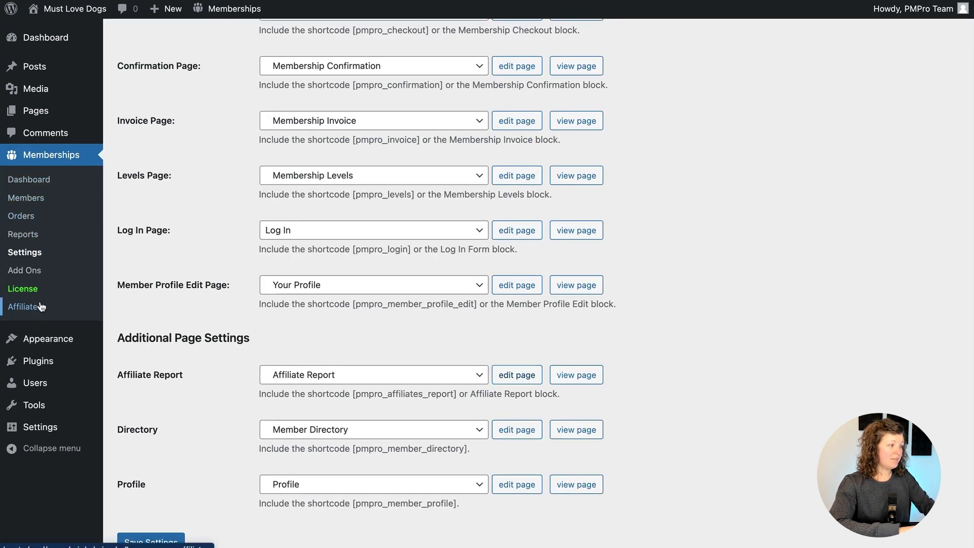
Start a new affiliate with code pmpro, the contact's full name, and the admin as user
left_click(31, 307)
left_click(191, 188)
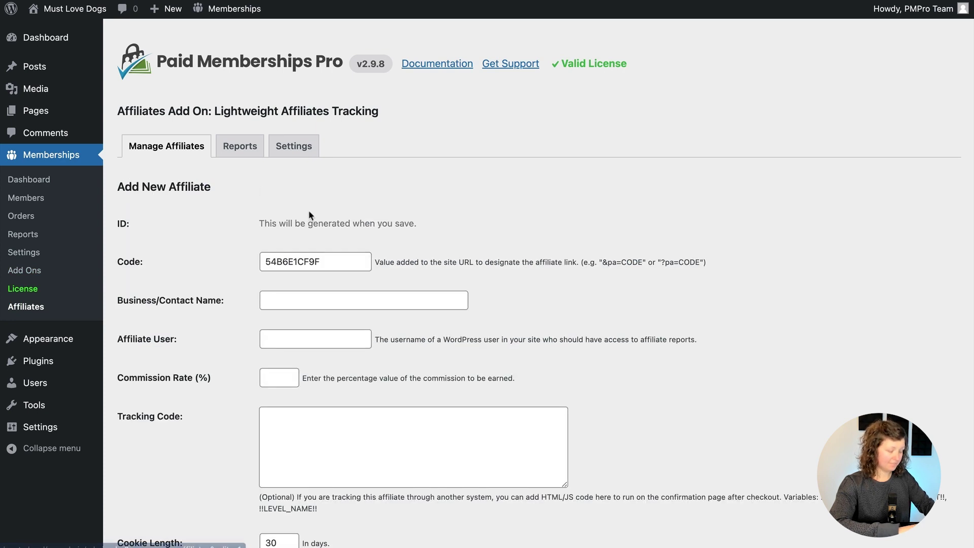
double_click(305, 259)
type("pmpro")
key("Tab")
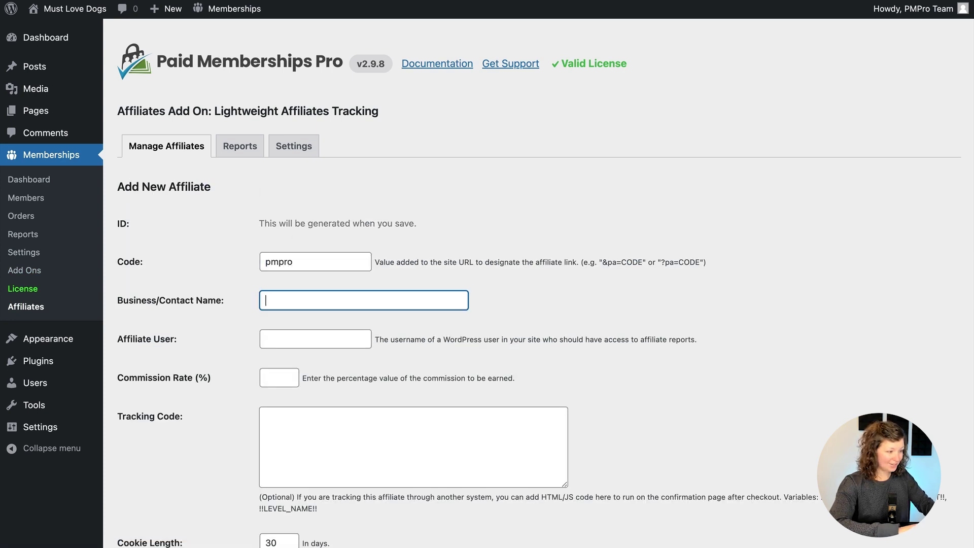
type("Kim Coleman")
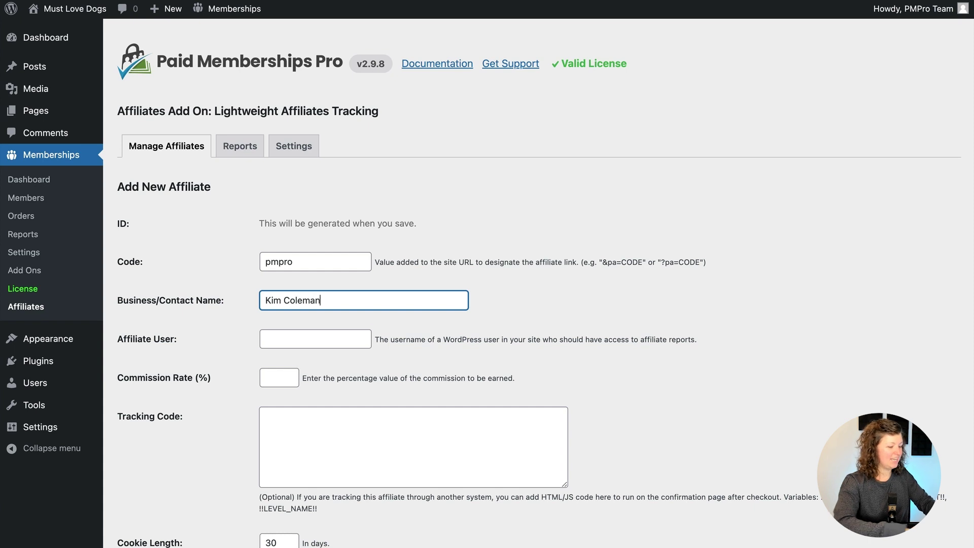
key("Tab")
type("pmpro")
Set a 20% commission rate, save the affiliate, and open its linked user profile
key("Tab")
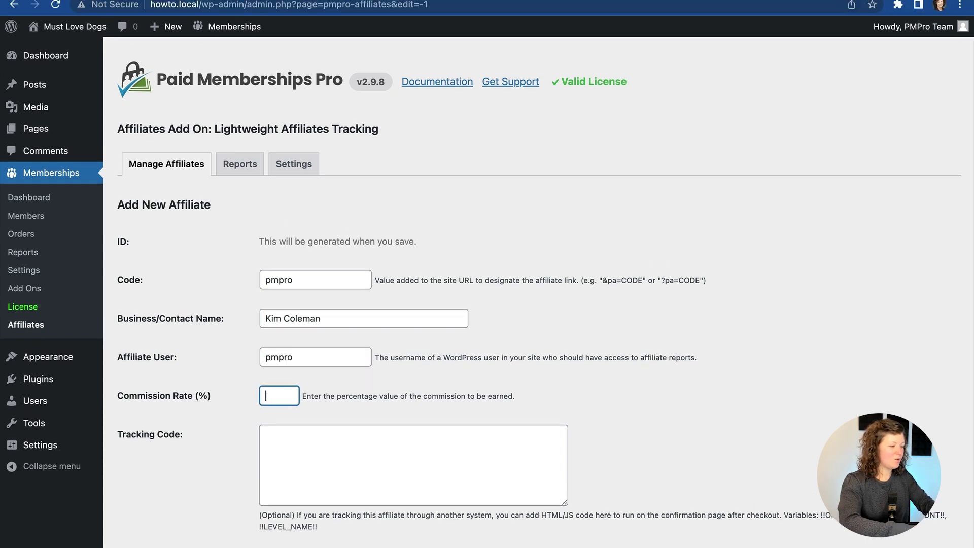
type("20")
key("Tab")
scroll(181, 360, "down", 6)
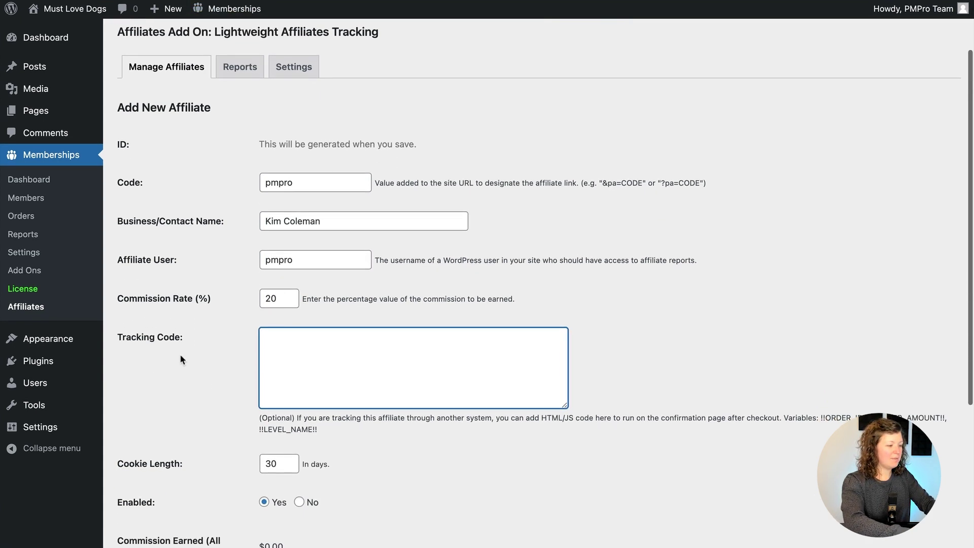
left_click(150, 433)
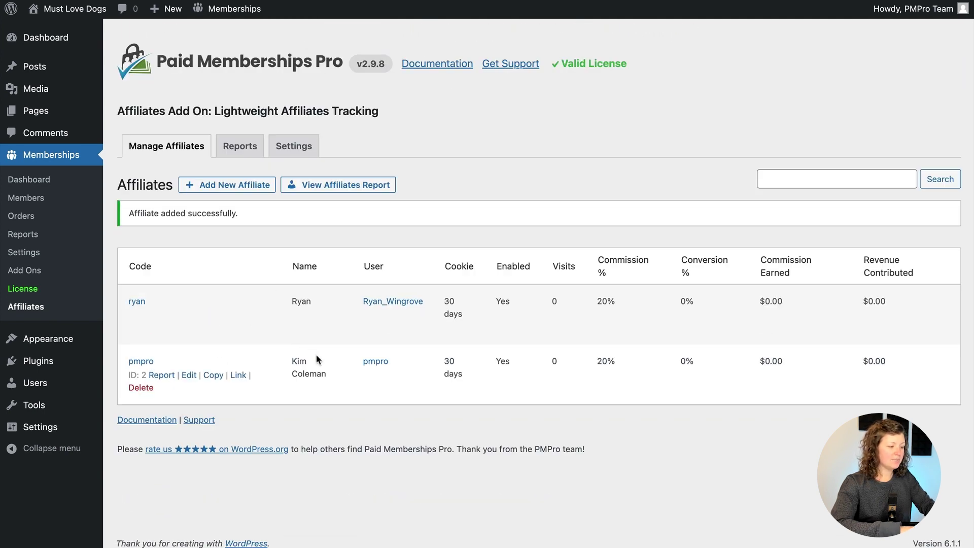
left_click(375, 361)
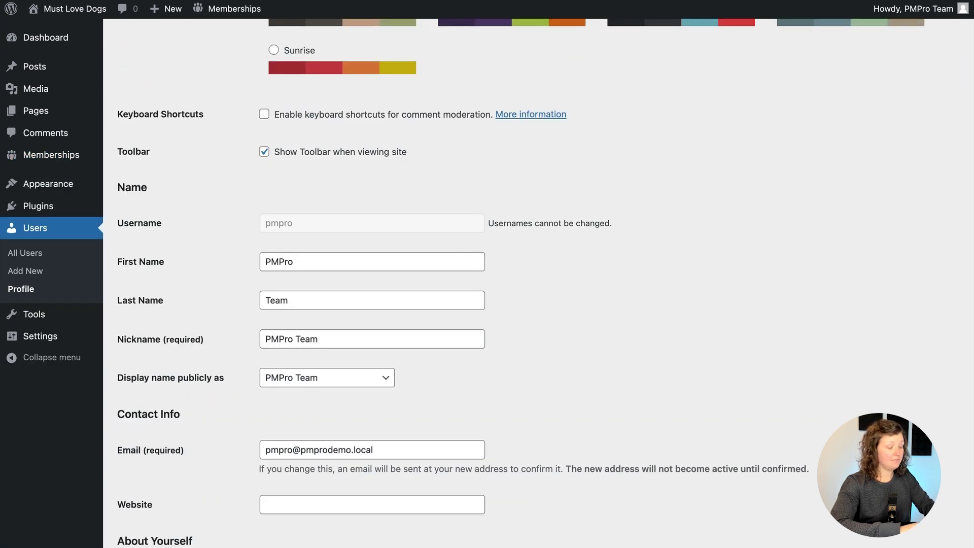
Visit the front-end Membership Account page and scroll to the Affiliate Report link
left_click(74, 8)
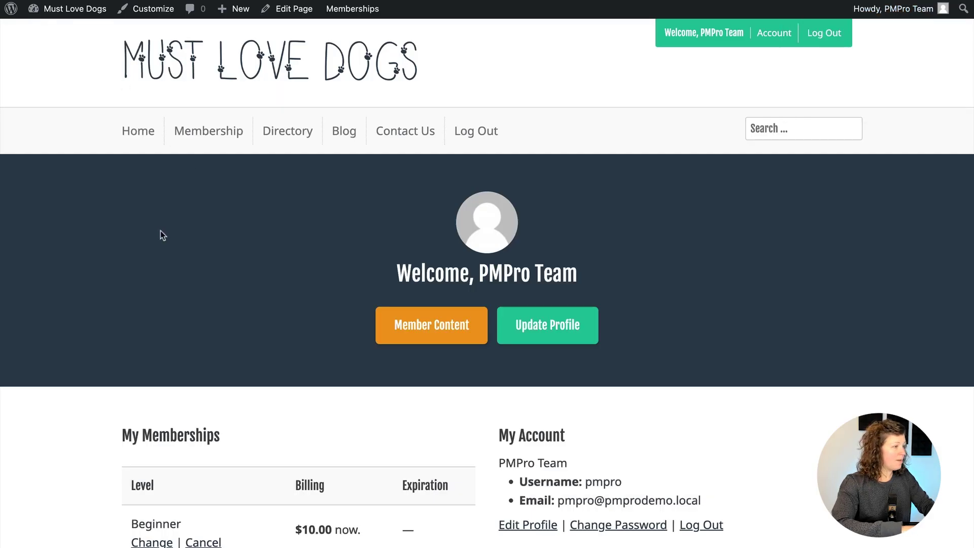
scroll(160, 231, "down", 5)
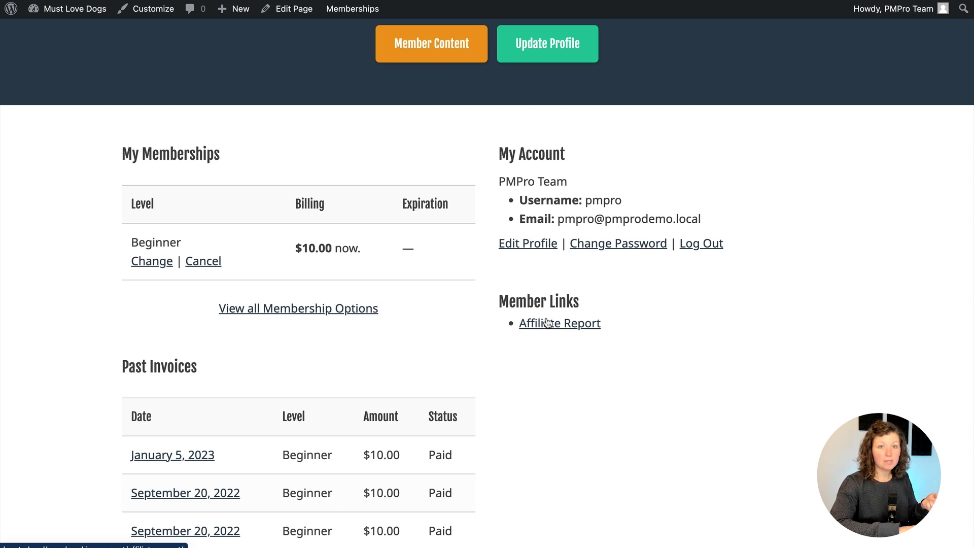
left_click(546, 325)
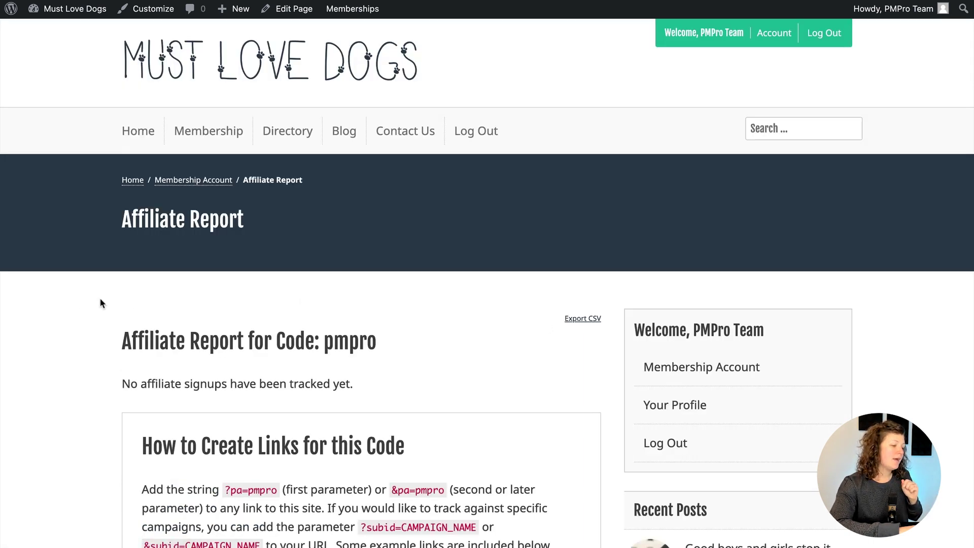
scroll(80, 300, "down", 5)
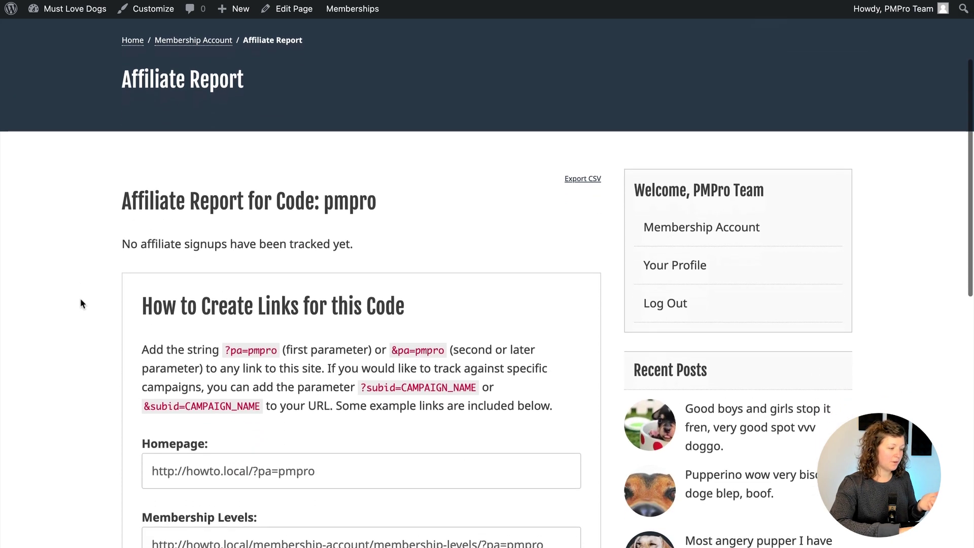
double_click(337, 197)
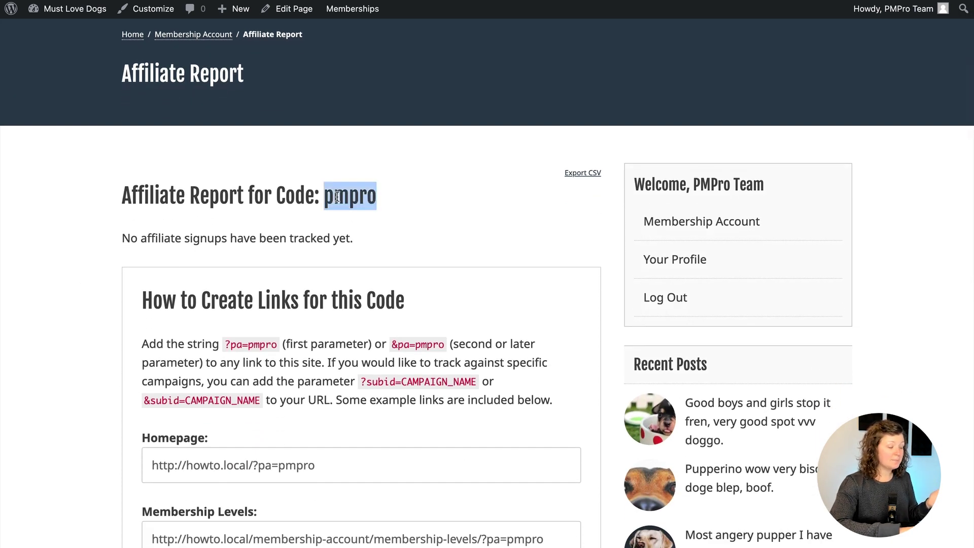
left_click_drag(115, 248, 355, 244)
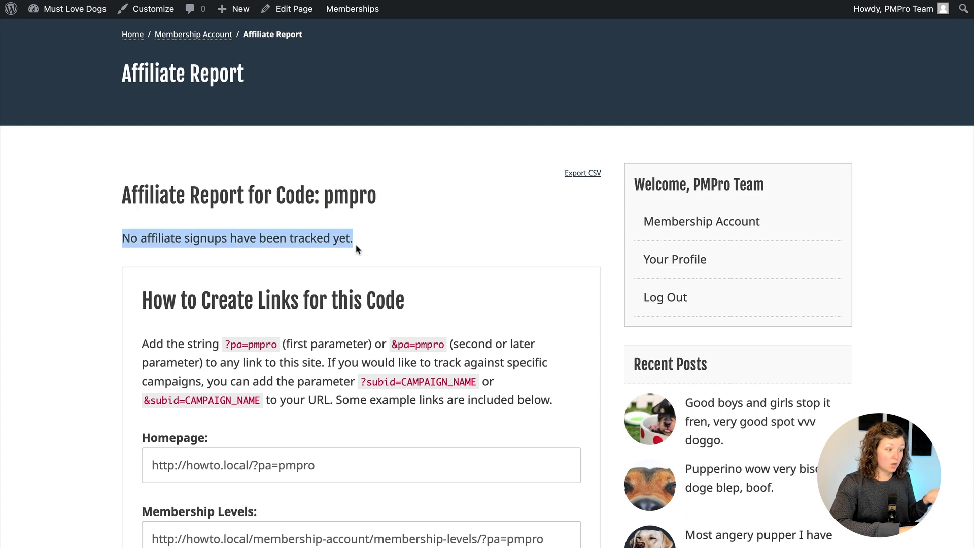
left_click(133, 234)
scroll(103, 243, "down", 4)
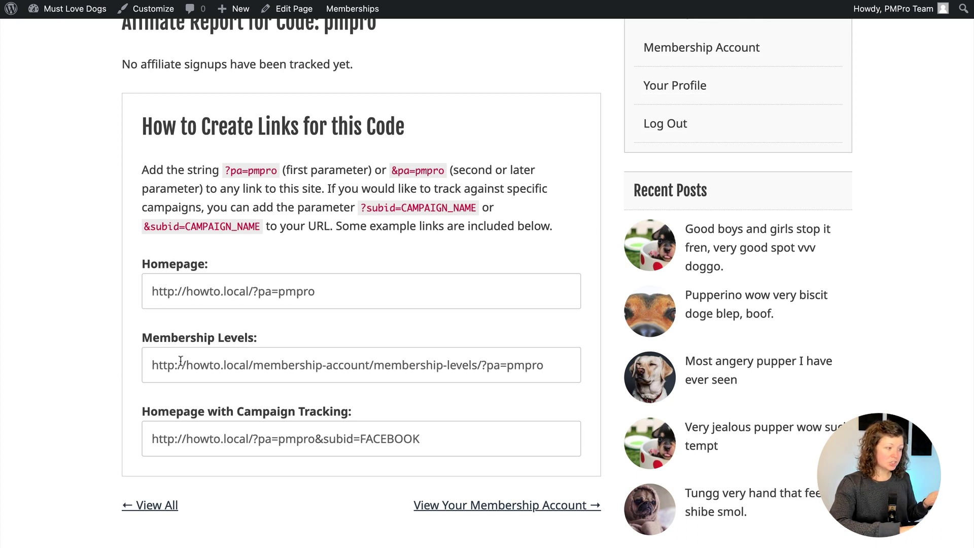
Highlight the Homepage, FACEBOOK campaign and Membership Levels example referral links
triple_click(180, 299)
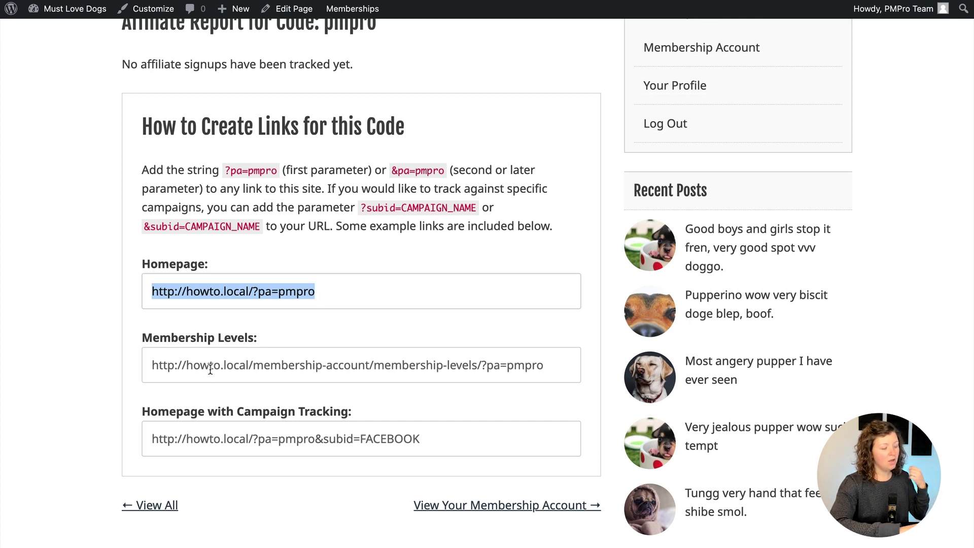
left_click(212, 439)
triple_click(213, 439)
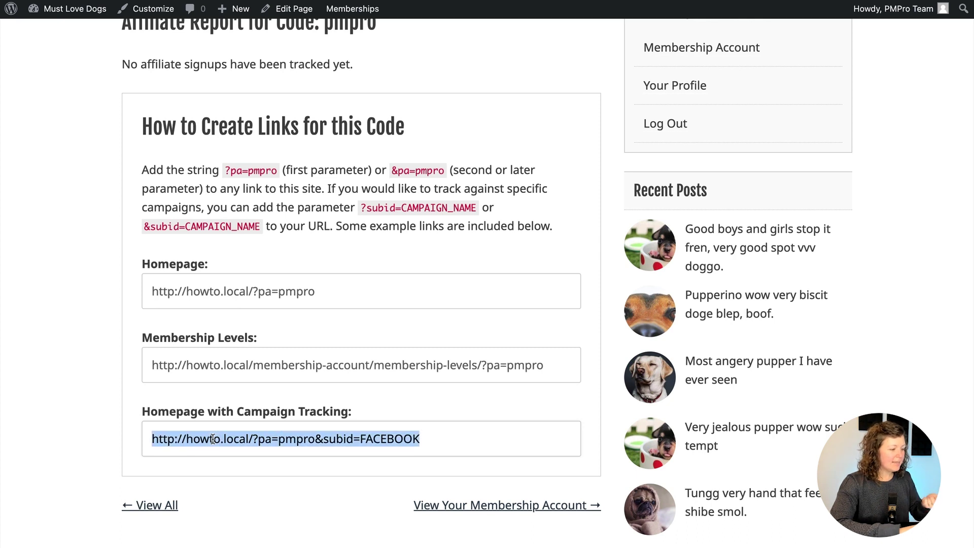
left_click(312, 434)
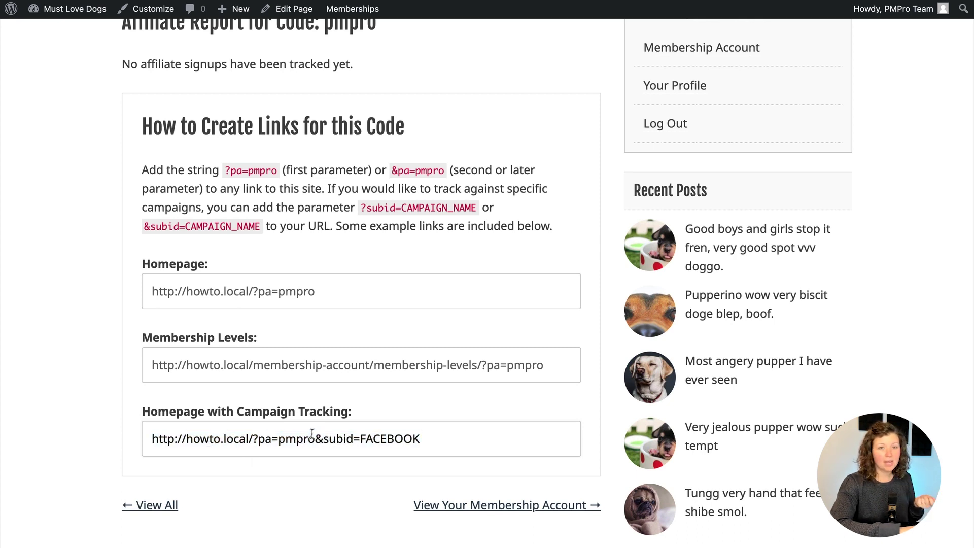
left_click_drag(315, 435, 414, 437)
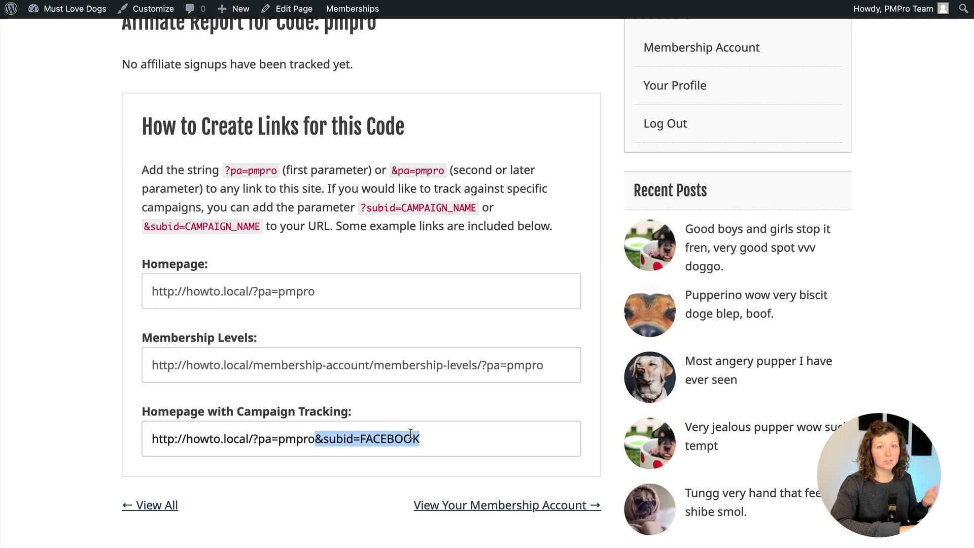
left_click(411, 434)
double_click(399, 438)
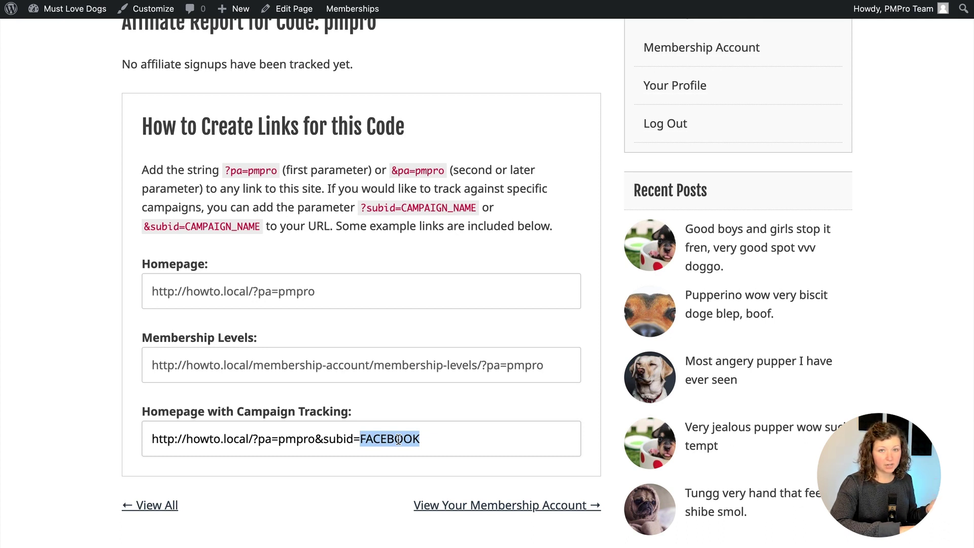
triple_click(425, 365)
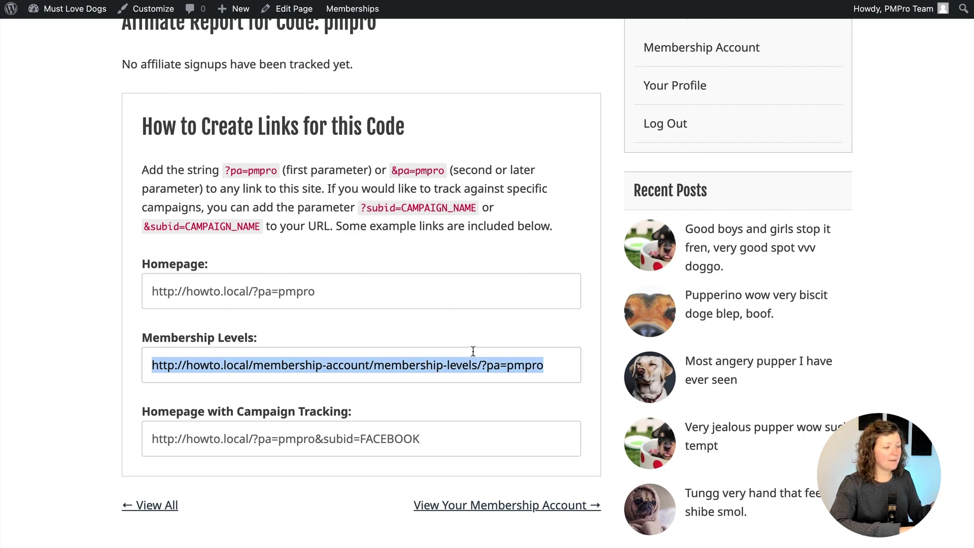
scroll(473, 353, "up", 6)
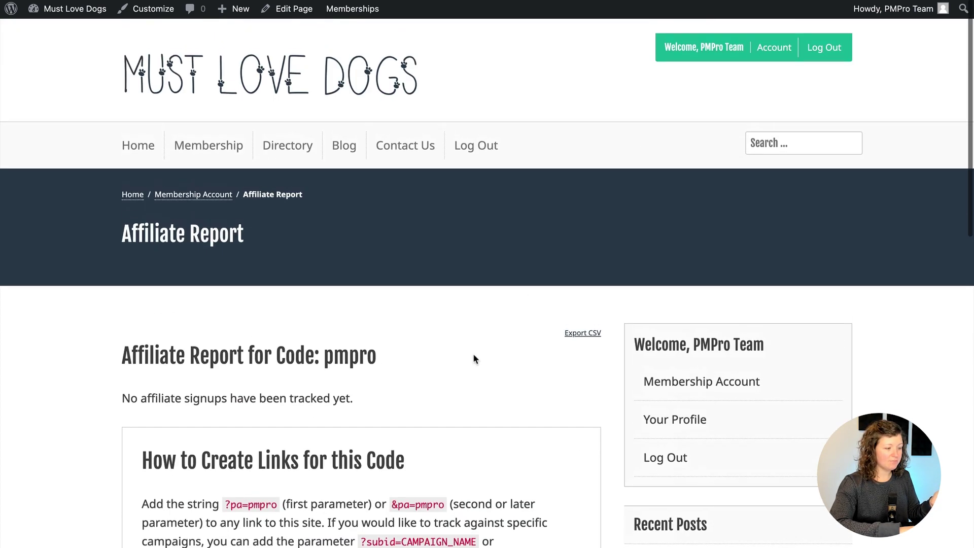
Log out of the admin account and return to the Must Love Dogs home page
mouse_move(892, 9)
left_click(876, 85)
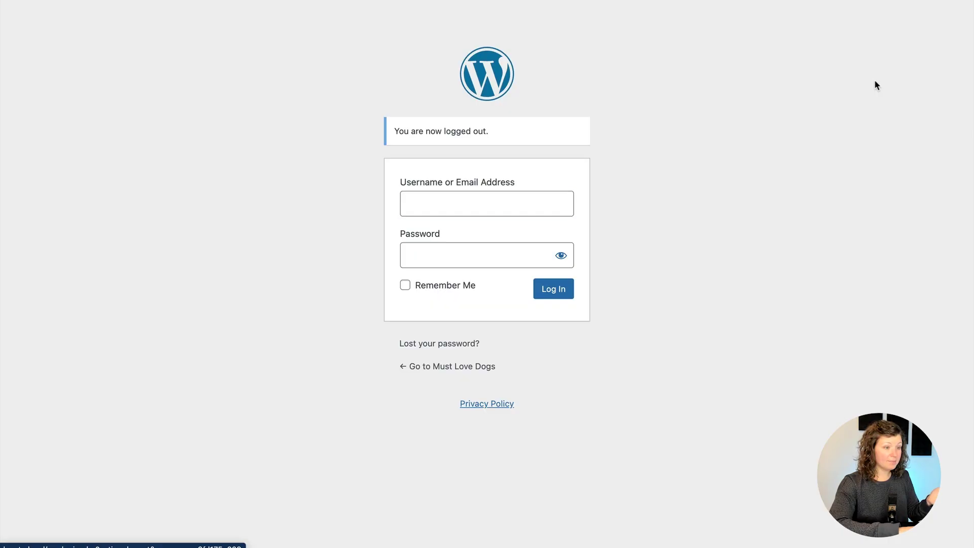
left_click(457, 365)
Load the Membership Levels page through the pasted ?pa=pmpro referral link
key("ctrl+l")
key("ctrl+v")
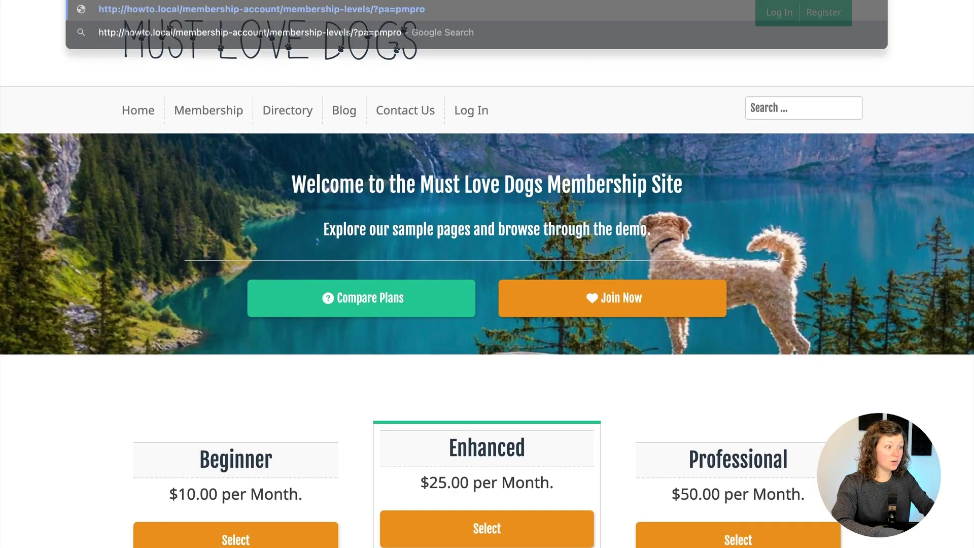
key("Return")
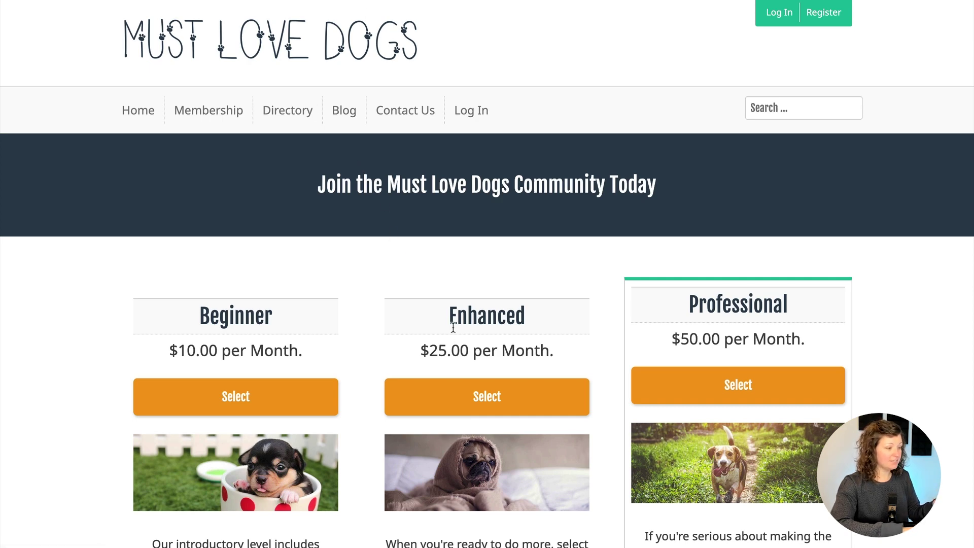
Choose the Beginner level and enter the username 'affiliatereferral'
left_click(252, 396)
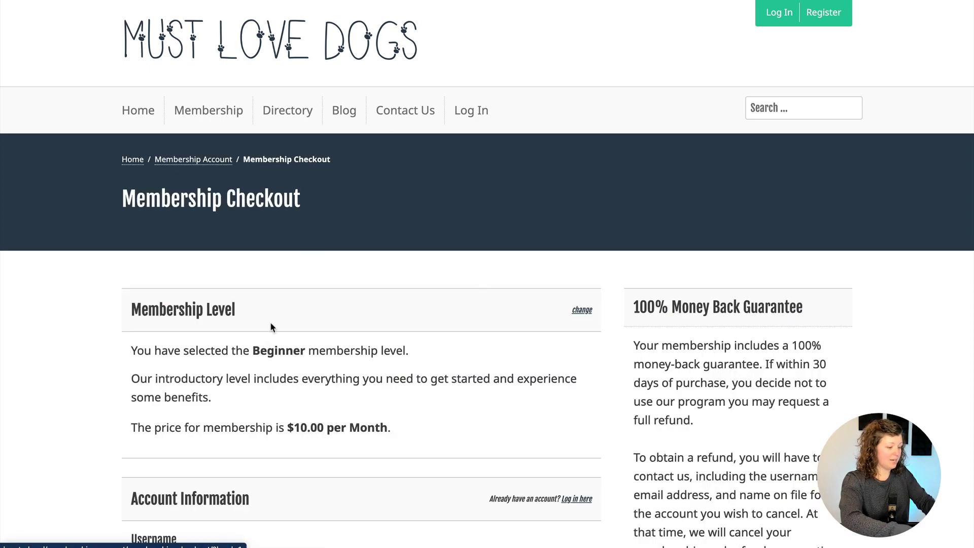
scroll(270, 325, "down", 5)
left_click(245, 325)
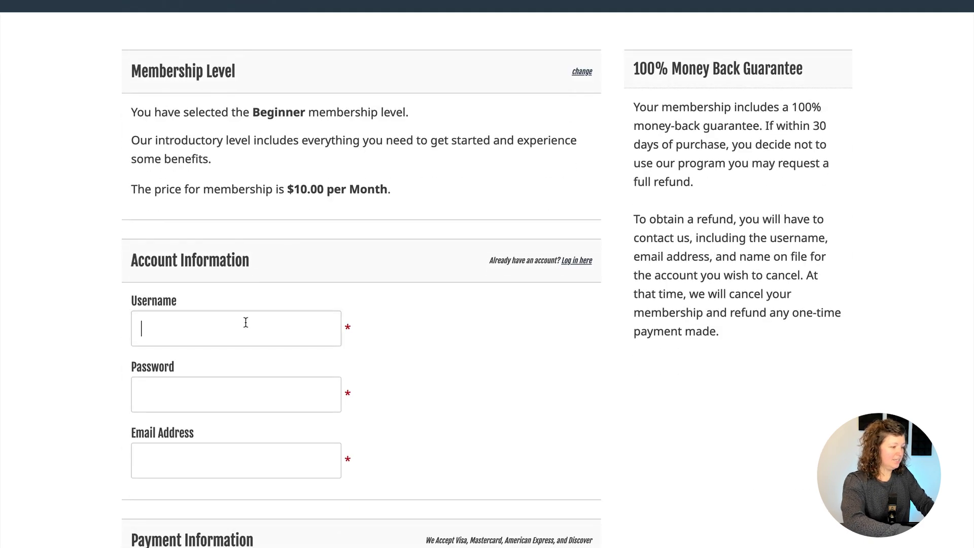
type("affiliatere")
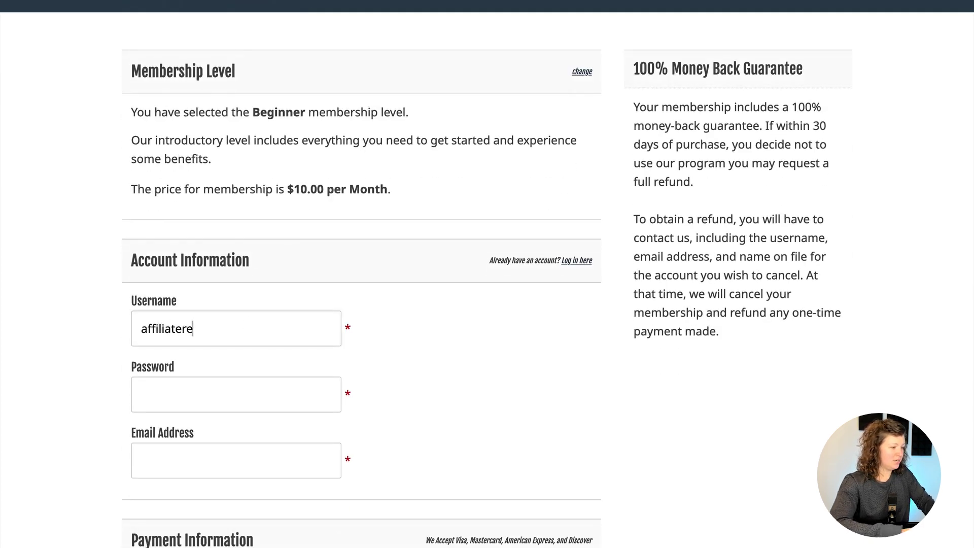
type("ferral")
Fill in the new account's password and e-mail address
key("ctrl+a")
key("ctrl+c")
key("Tab")
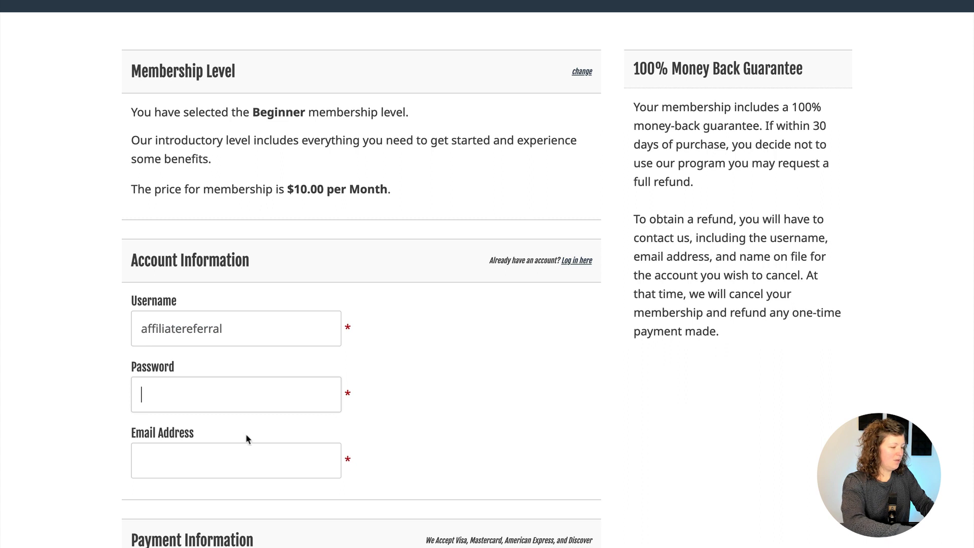
key("ctrl+v")
key("Tab")
type("kim@")
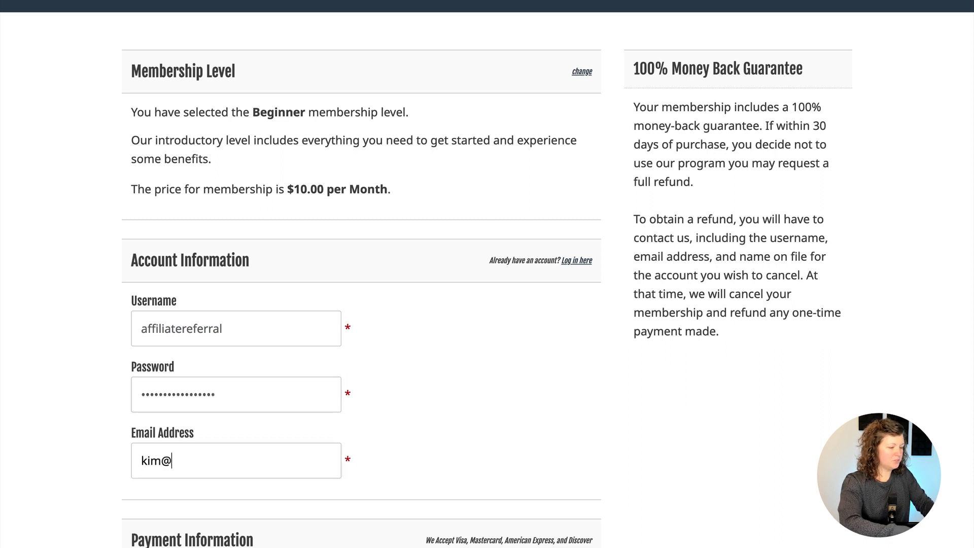
key("ctrl+v")
type(".com")
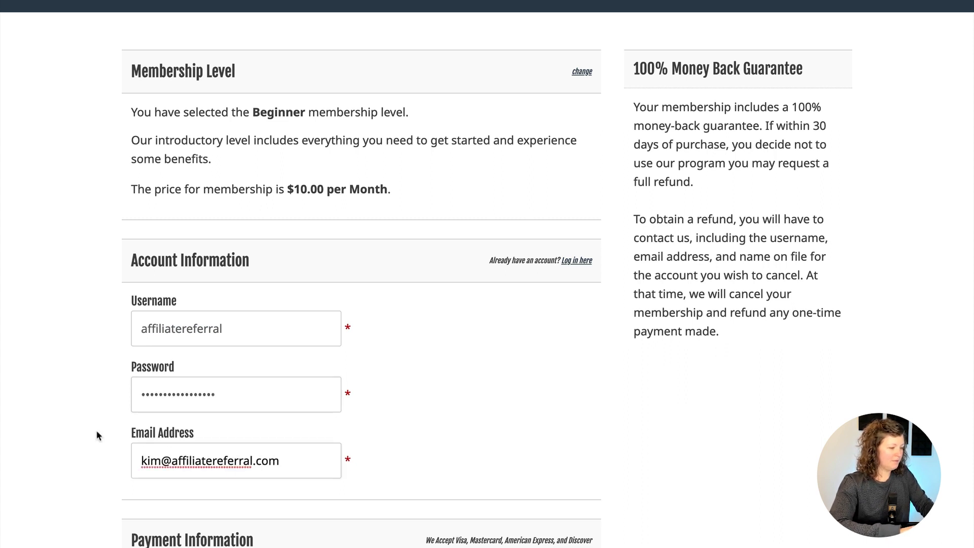
key("Tab")
scroll(78, 402, "down", 3)
type("42")
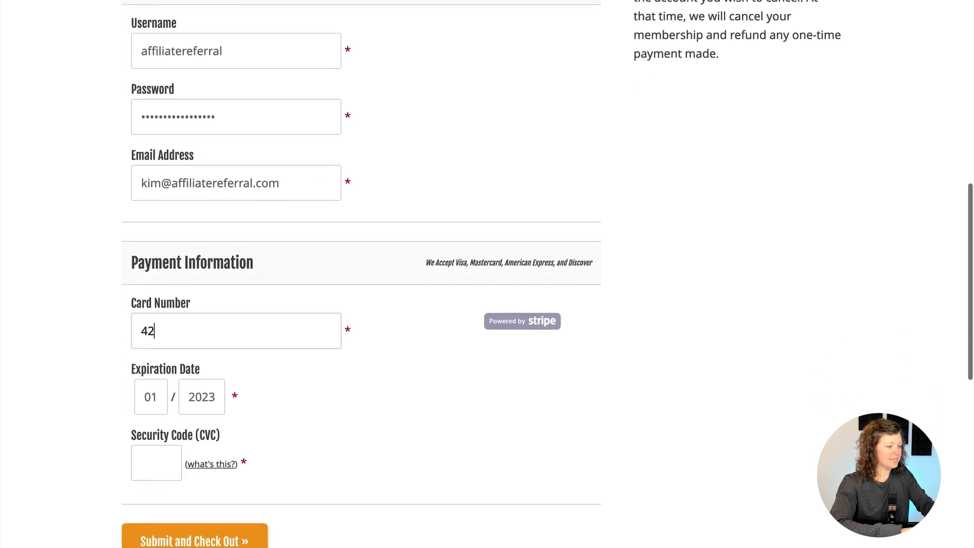
type("4242424242")
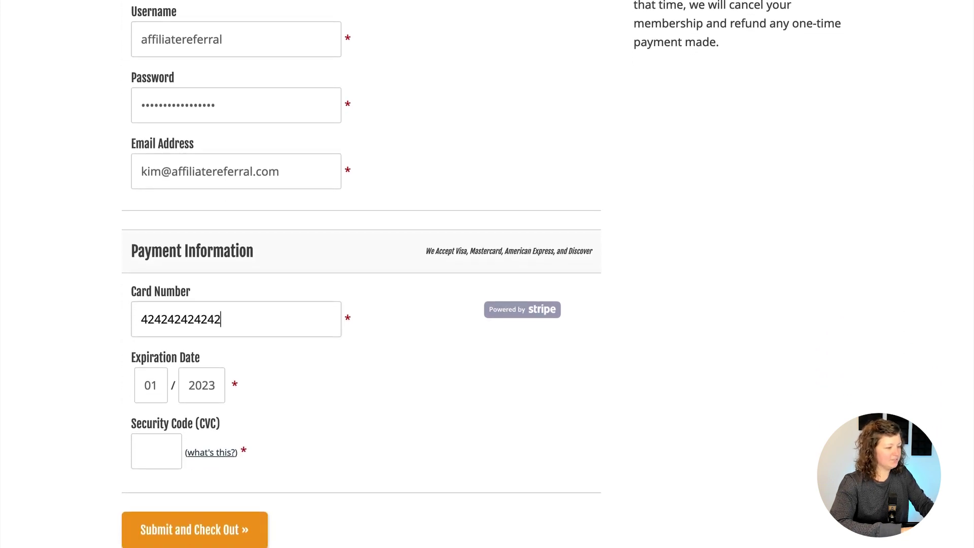
type("4242")
left_click(199, 398)
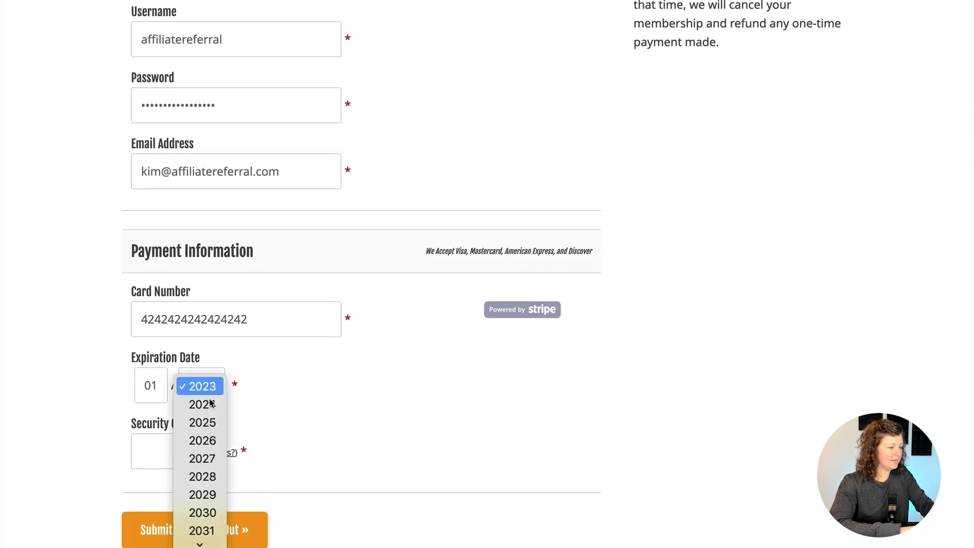
left_click(212, 476)
left_click(140, 452)
Enter security code 123 and complete the $10.00 Beginner checkout
type("123")
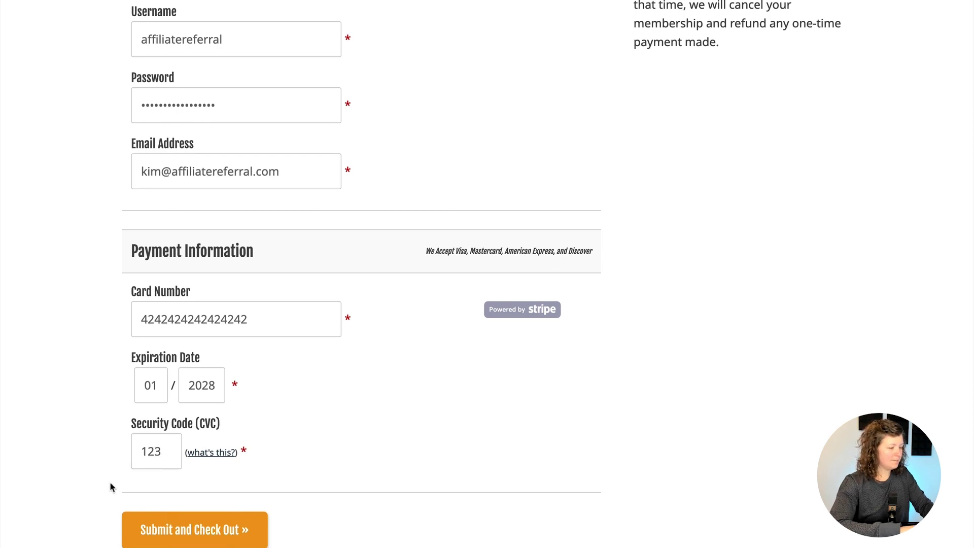
left_click(172, 529)
scroll(392, 381, "down", 2)
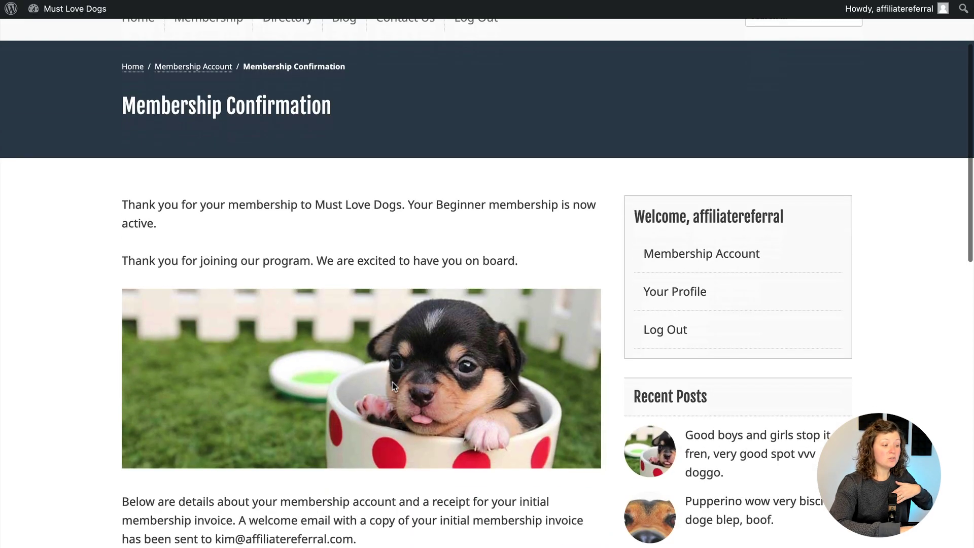
scroll(391, 382, "down", 5)
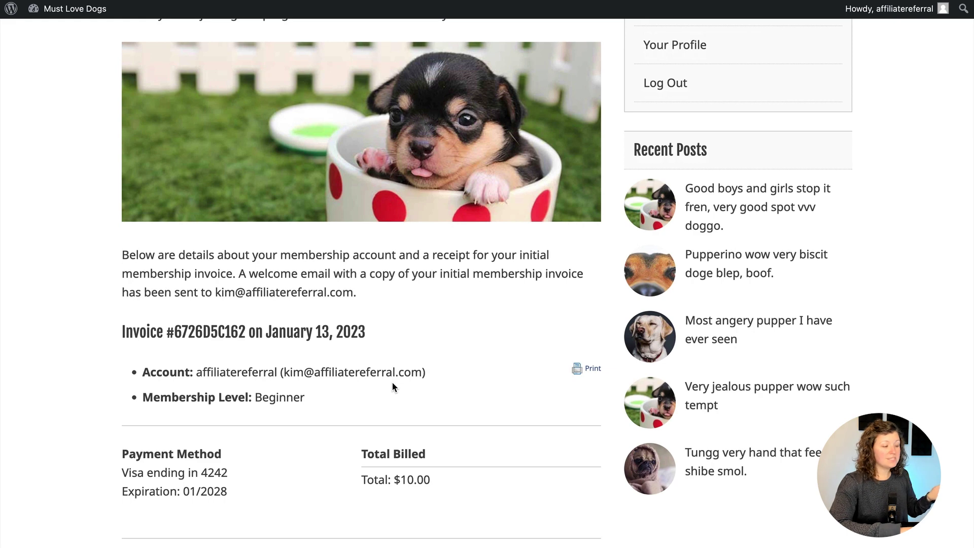
scroll(391, 382, "down", 2)
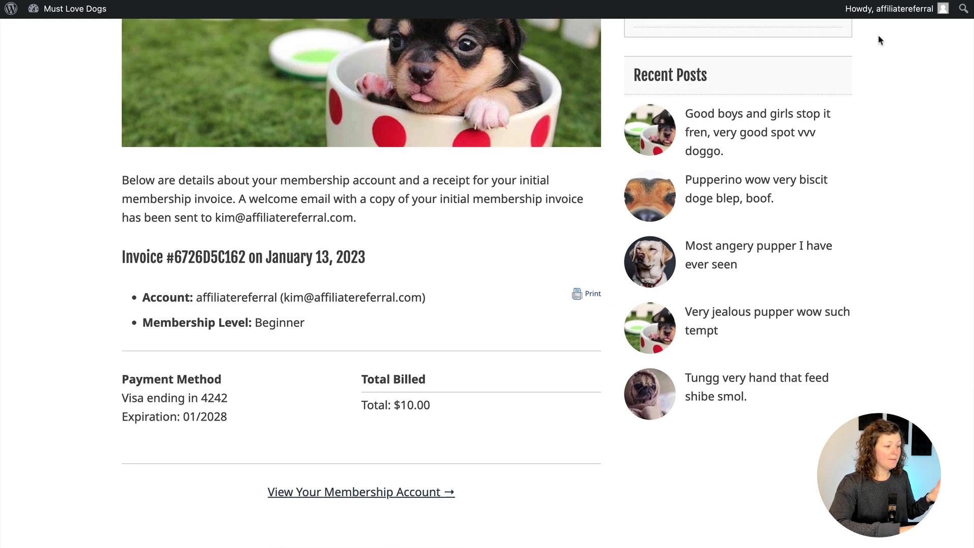
Log out of the new member account from its account page and return home
left_click(384, 488)
scroll(337, 303, "down", 3)
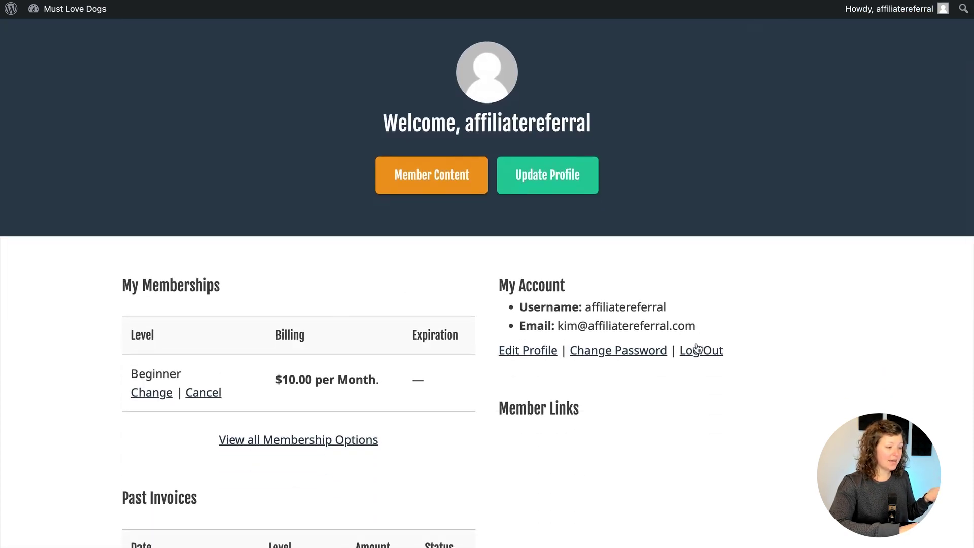
left_click(697, 349)
left_click(462, 365)
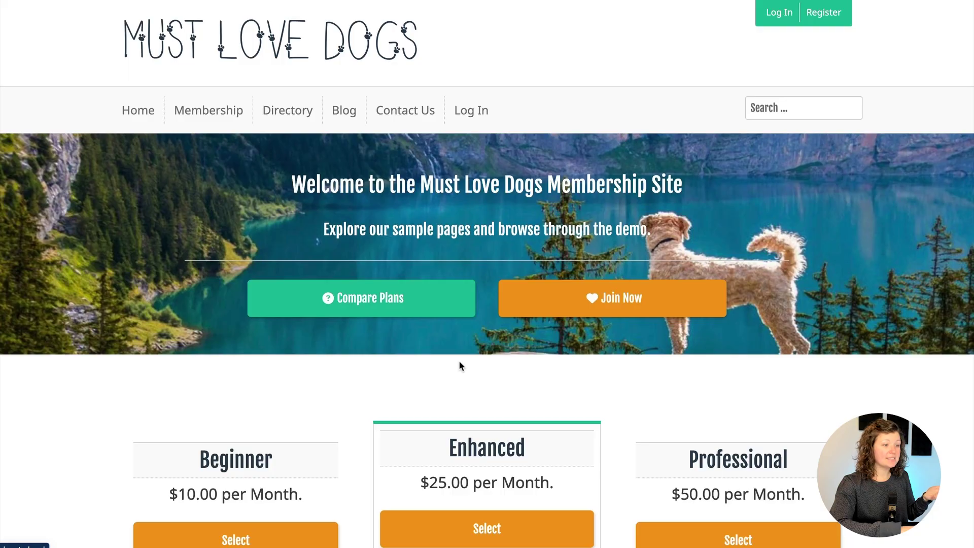
Log in as the pmpro account, re-entering the password after the first attempt fails
left_click(775, 18)
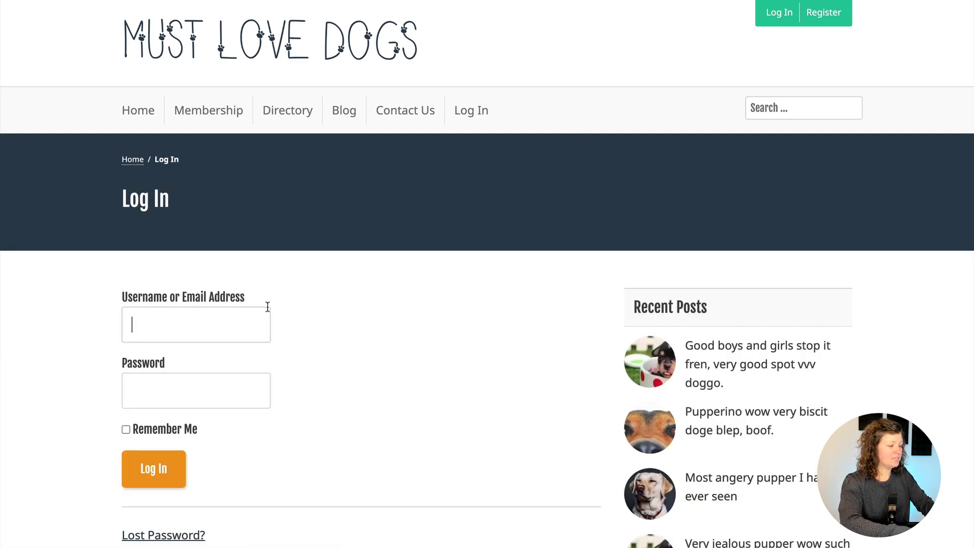
type("pmpro")
key("Tab")
type("pmp")
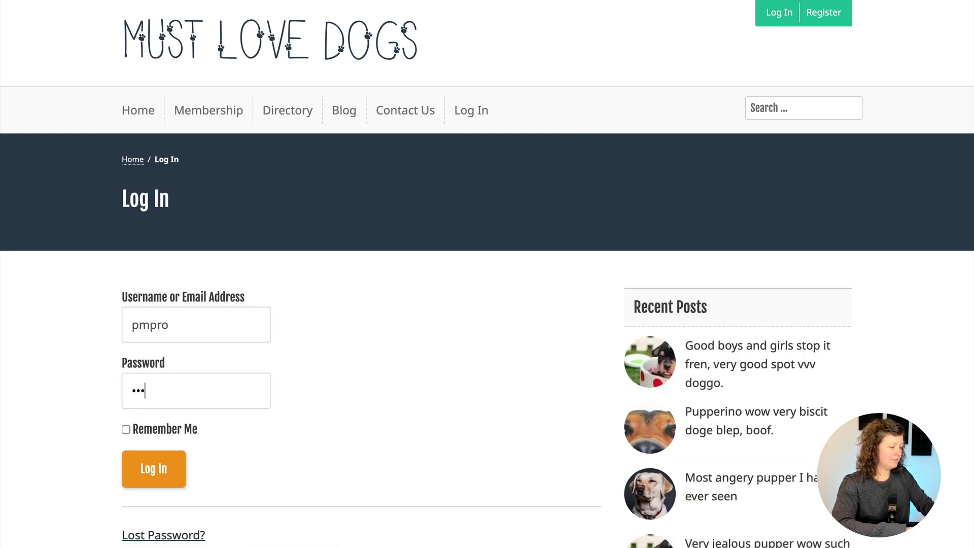
key("Return")
type("pmpro123")
key("Return")
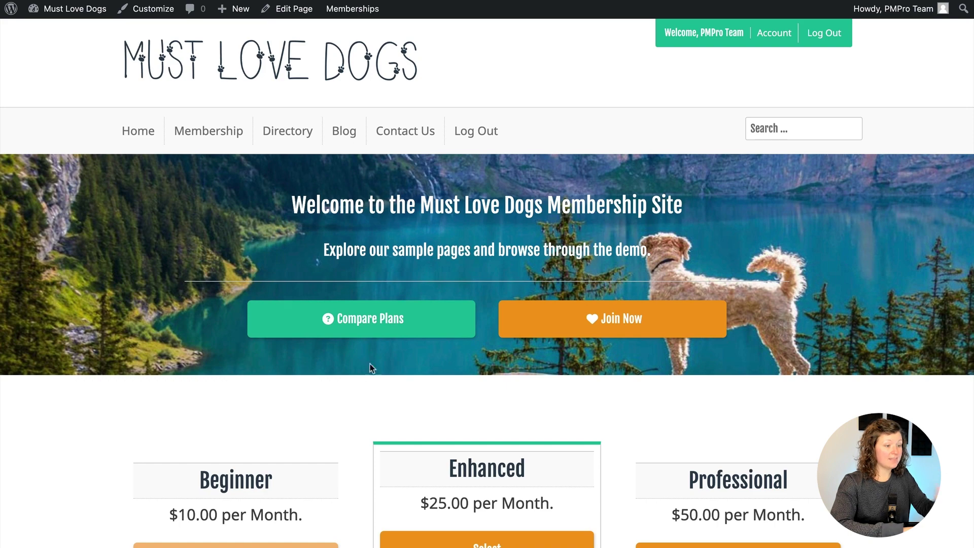
Open the Affiliate Report from the member's account page Member Links
left_click(773, 32)
scroll(585, 178, "down", 5)
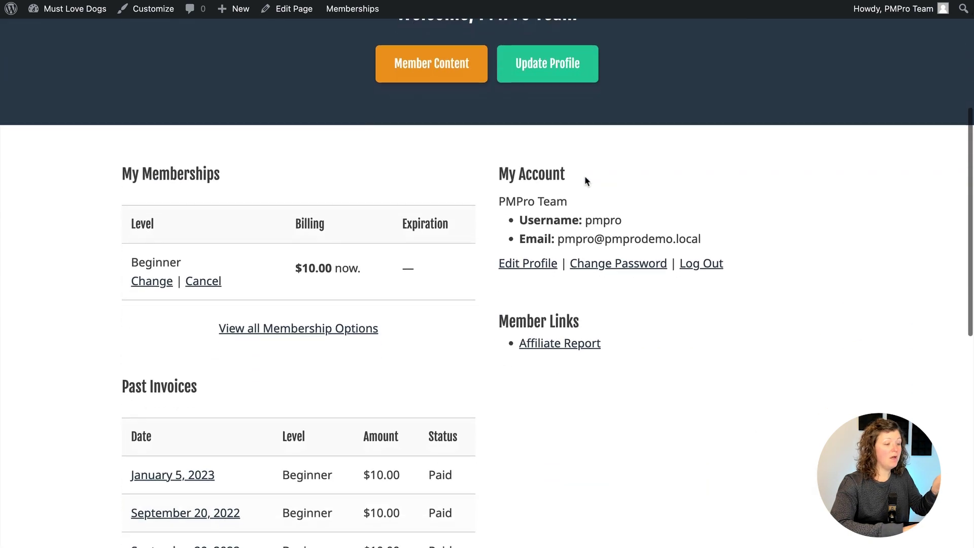
scroll(584, 175, "down", 2)
left_click(571, 296)
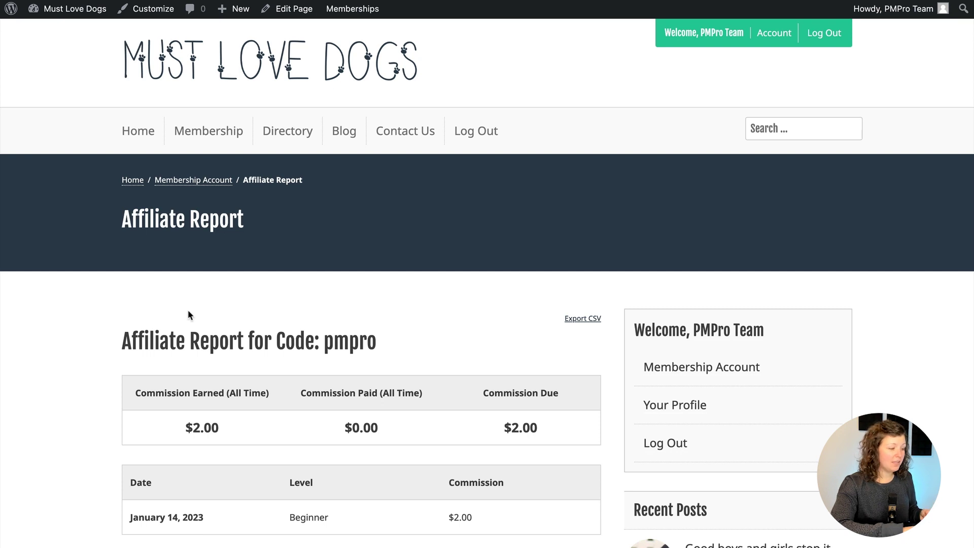
scroll(87, 352, "down", 3)
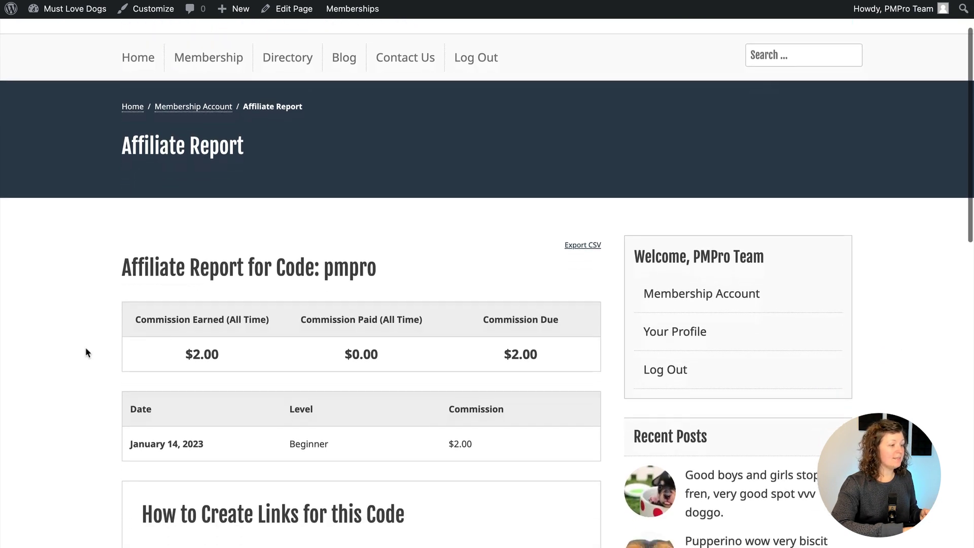
scroll(87, 352, "down", 1)
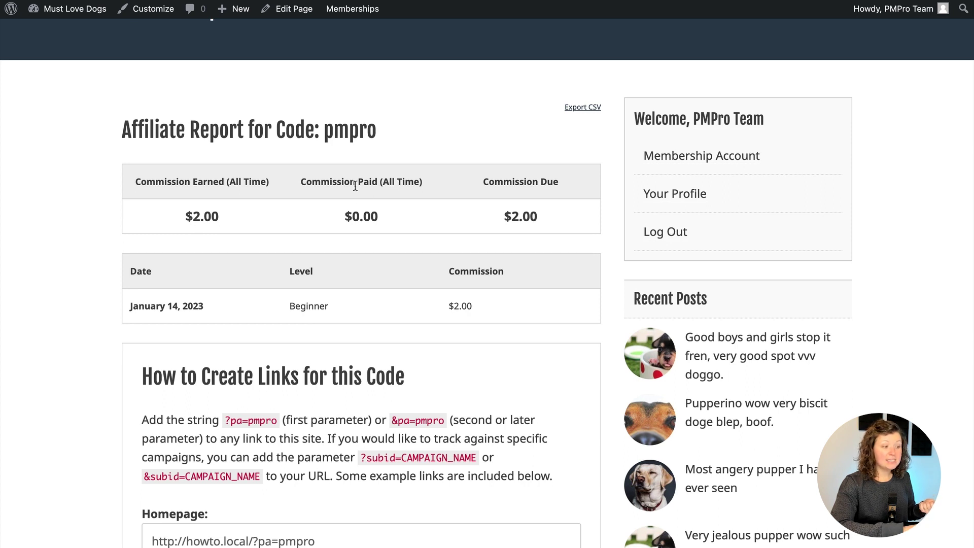
Highlight the $0.00 paid, $2.00 due, and the January 14, 2023 Beginner commission row
left_click_drag(350, 213, 384, 215)
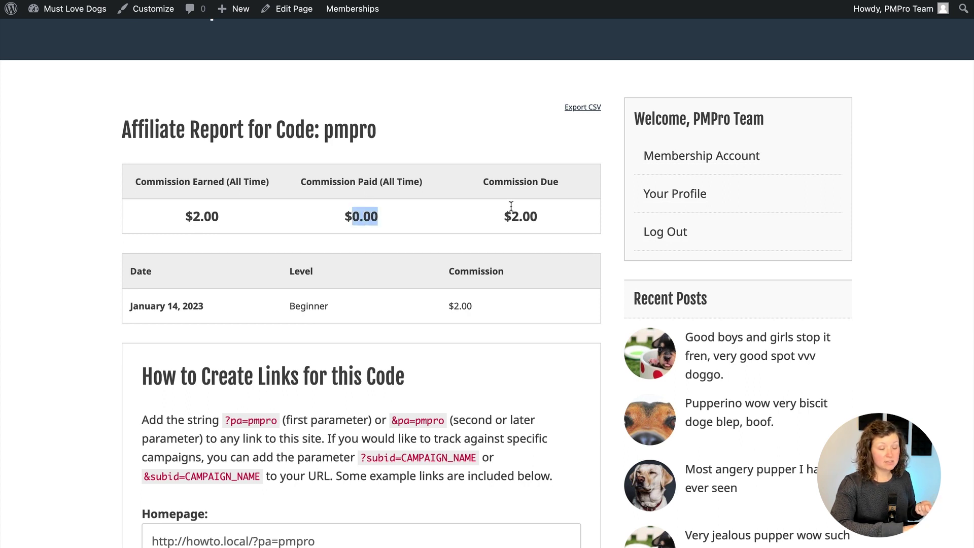
left_click_drag(506, 211, 548, 215)
left_click(553, 217)
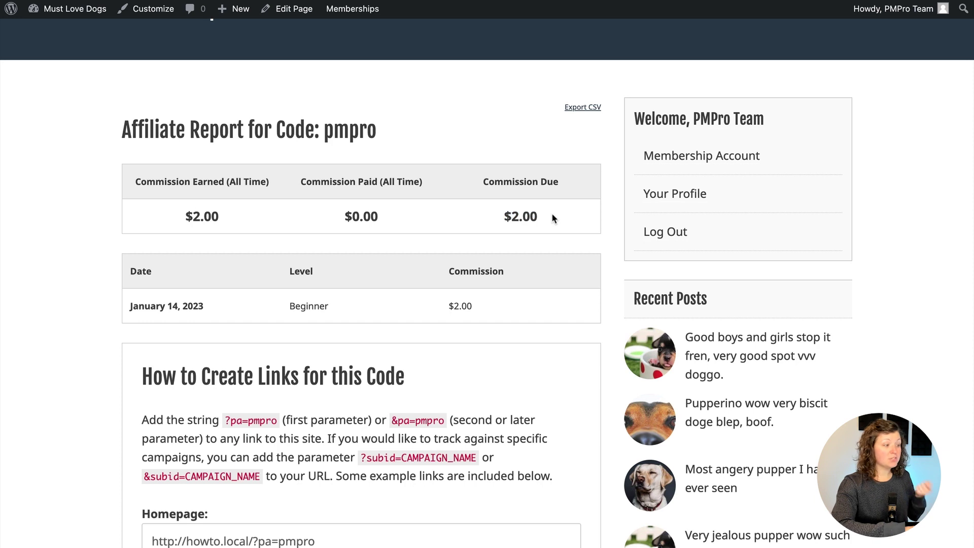
left_click_drag(131, 272, 441, 314)
left_click(487, 307)
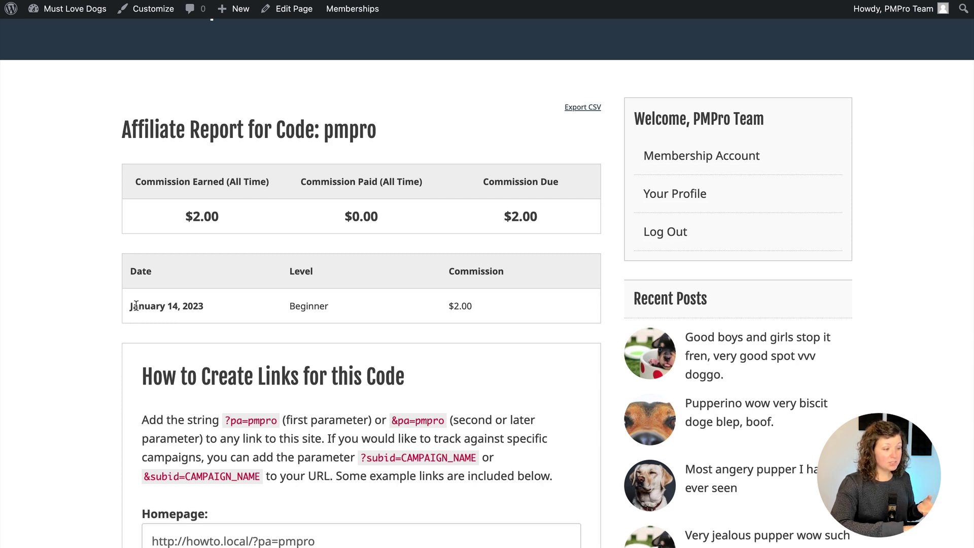
double_click(312, 305)
left_click(457, 306)
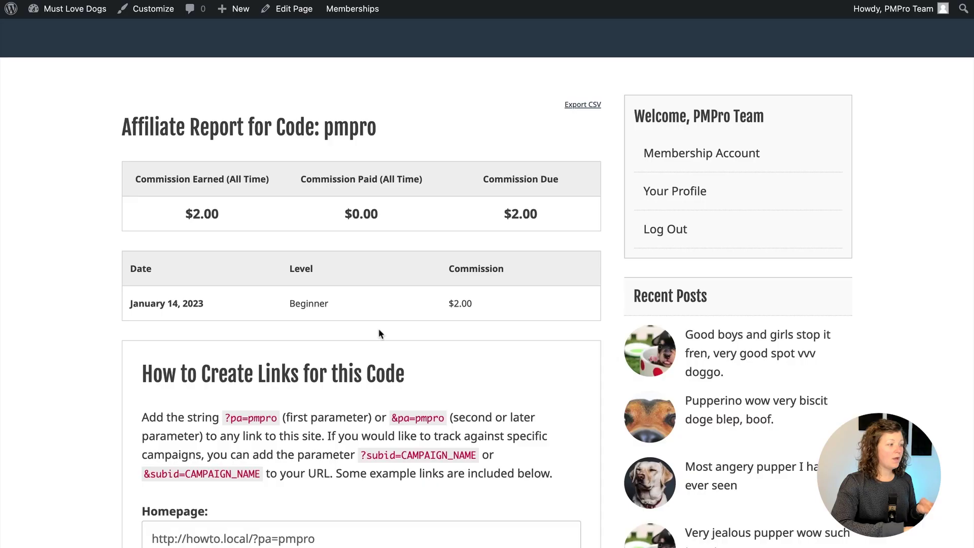
scroll(176, 302, "up", 3)
From the admin Dashboard, open Memberships > Affiliates and view the all-affiliates commission report
mouse_move(74, 9)
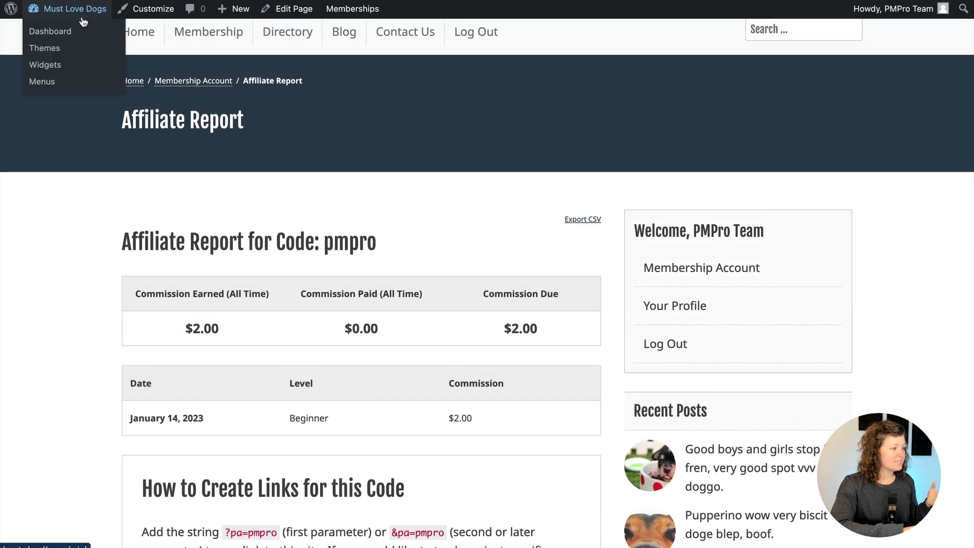
left_click(43, 33)
mouse_move(101, 199)
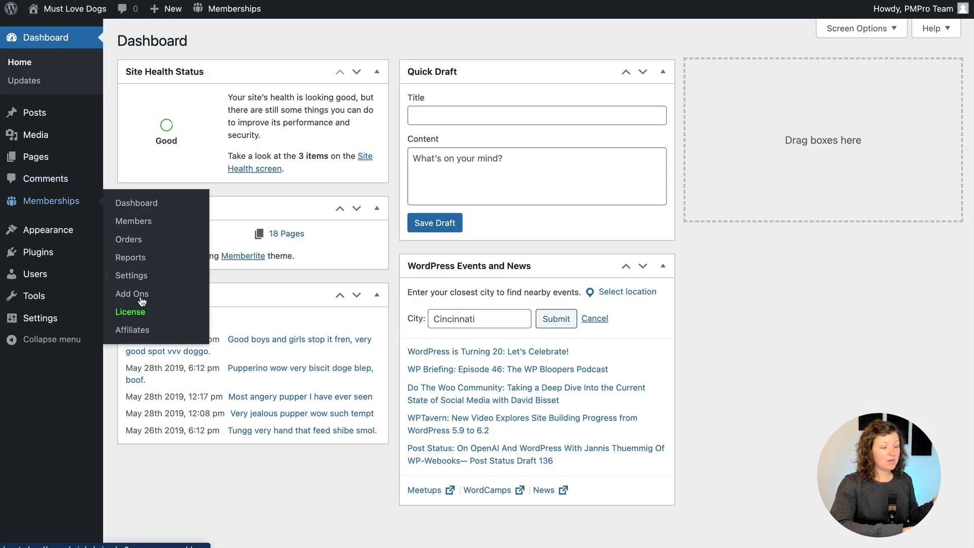
left_click(141, 451)
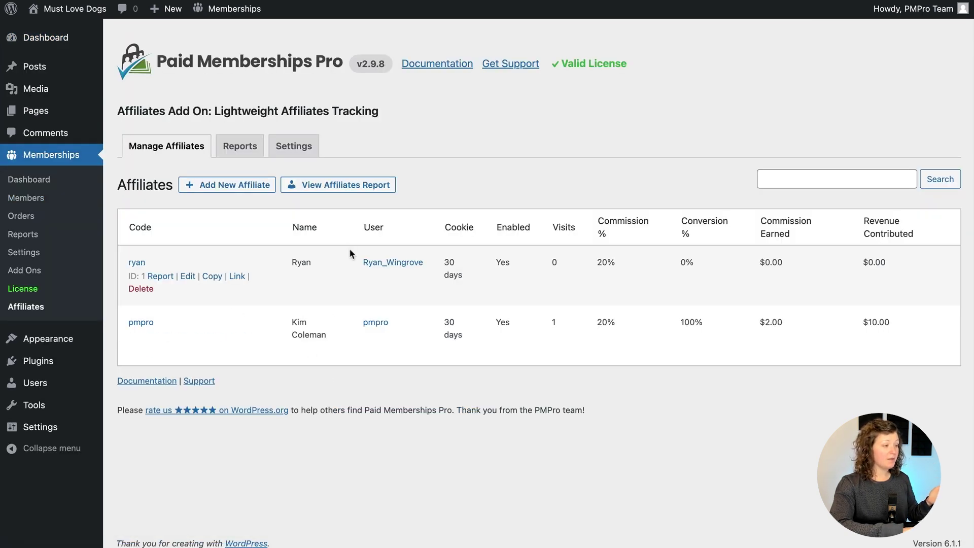
left_click(349, 190)
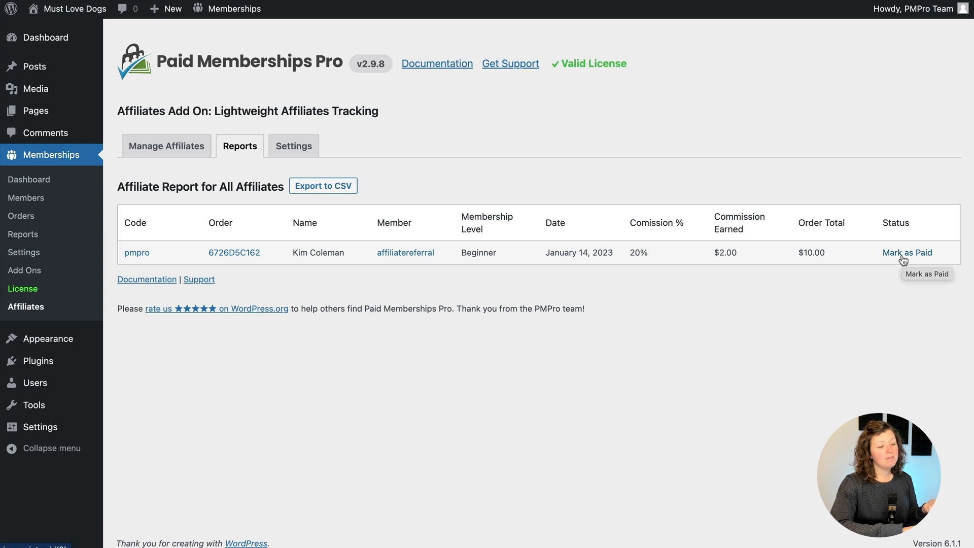
Mark the commission paid, then check pmpro's $2.00 earned and $10.00 revenue in the affiliates list
left_click(902, 253)
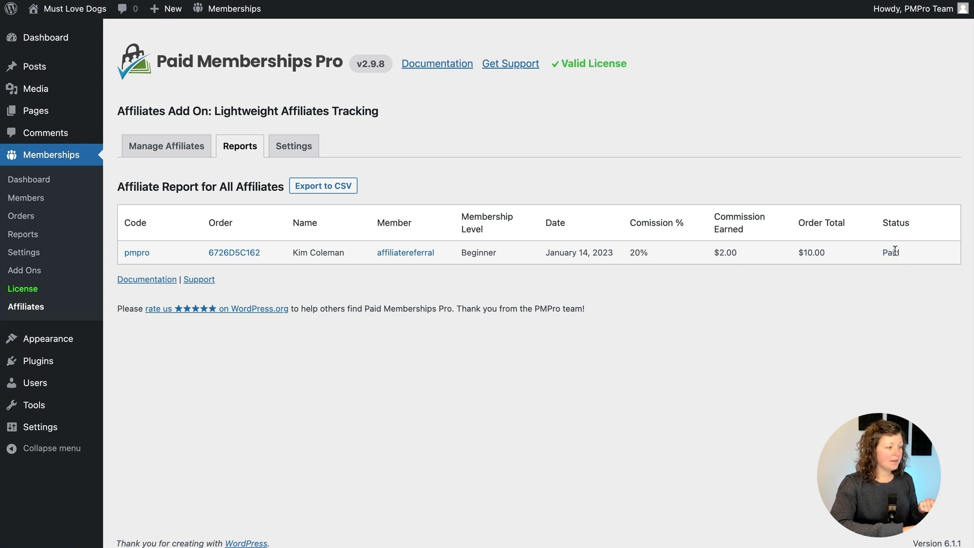
left_click(175, 147)
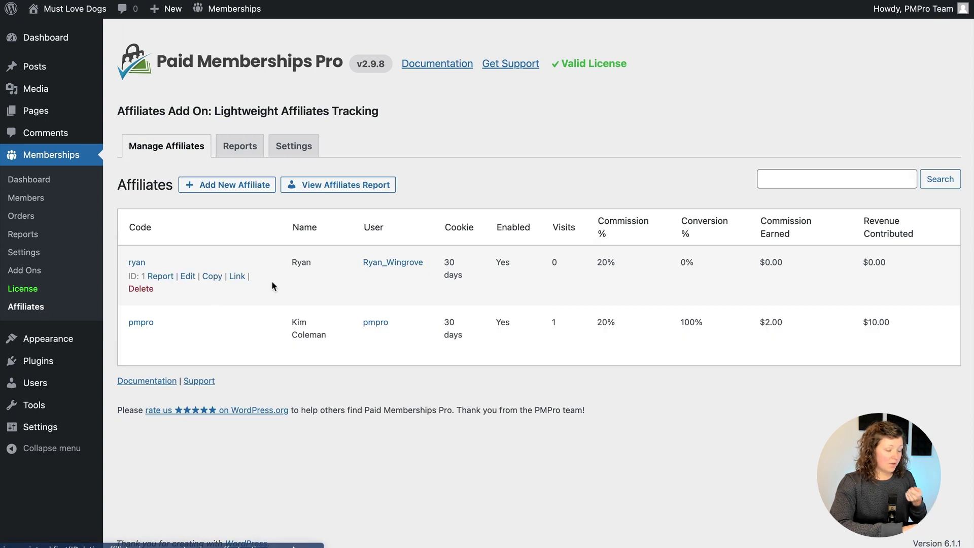
triple_click(772, 321)
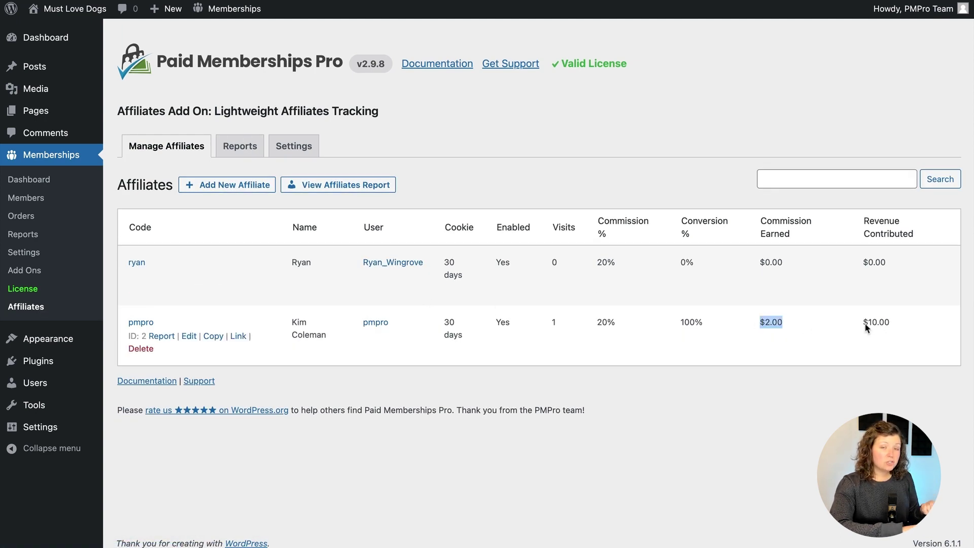
left_click_drag(862, 323, 909, 321)
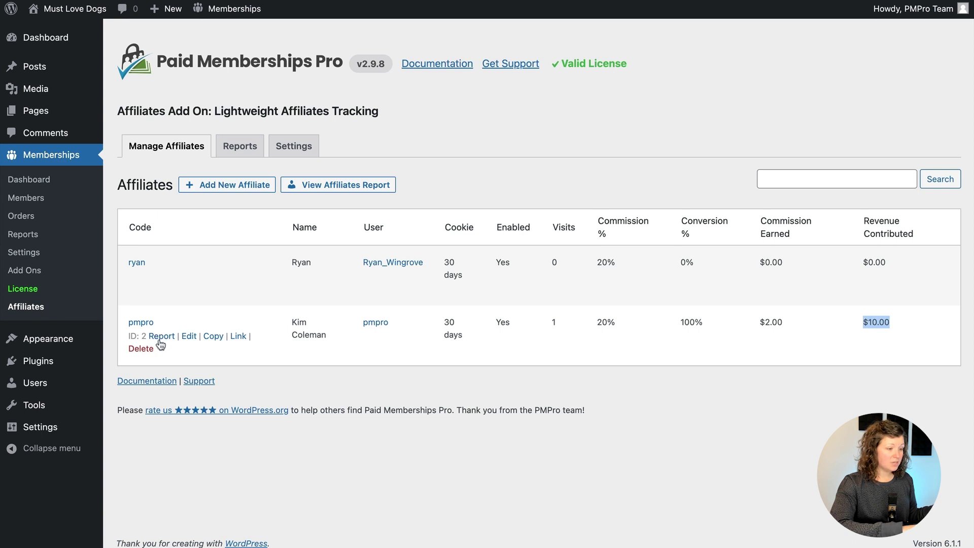
In the pmpro report, reset the commission status, reload, and mark it paid again
left_click(162, 335)
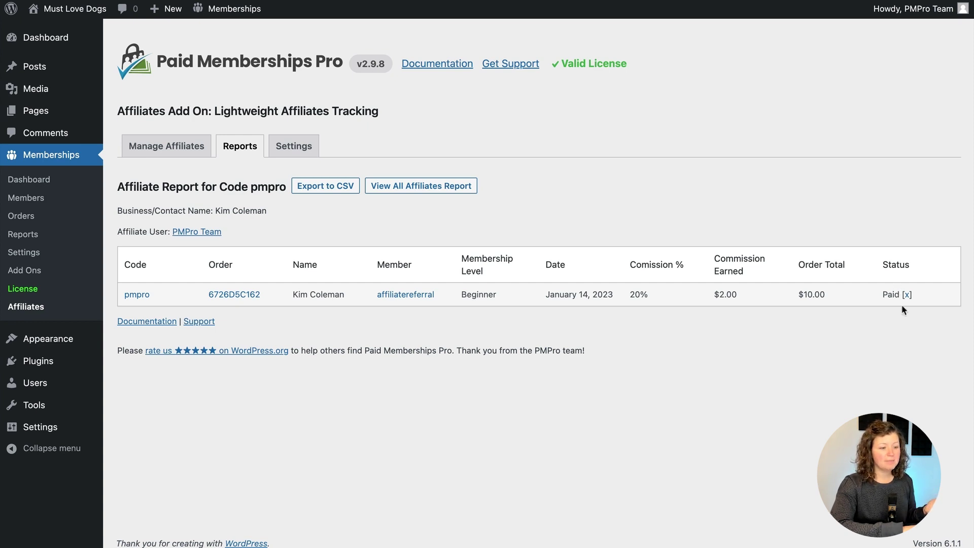
left_click(907, 295)
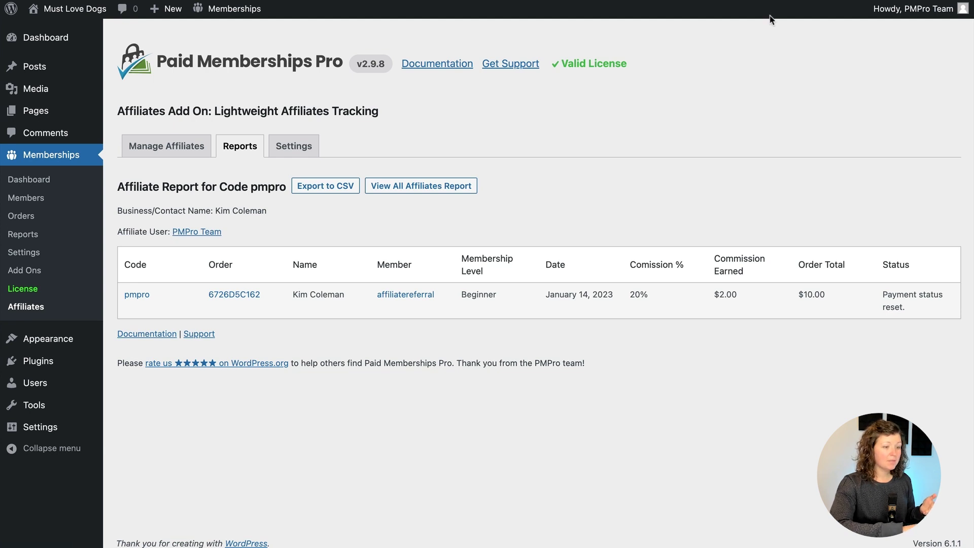
key("super+r")
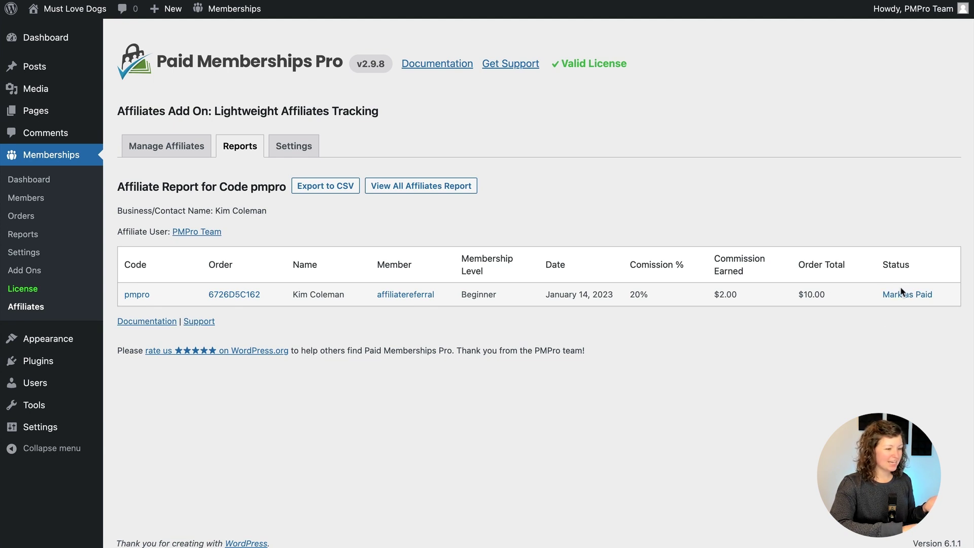
left_click(901, 295)
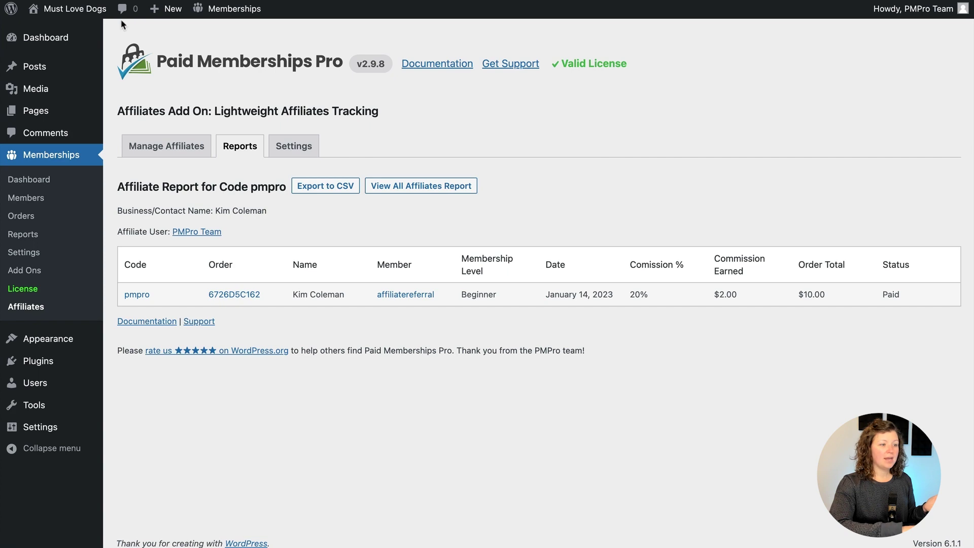
Open the front-end pmpro Affiliate Report and highlight $0.00 due and $2.00 paid
left_click(76, 8)
left_click(775, 33)
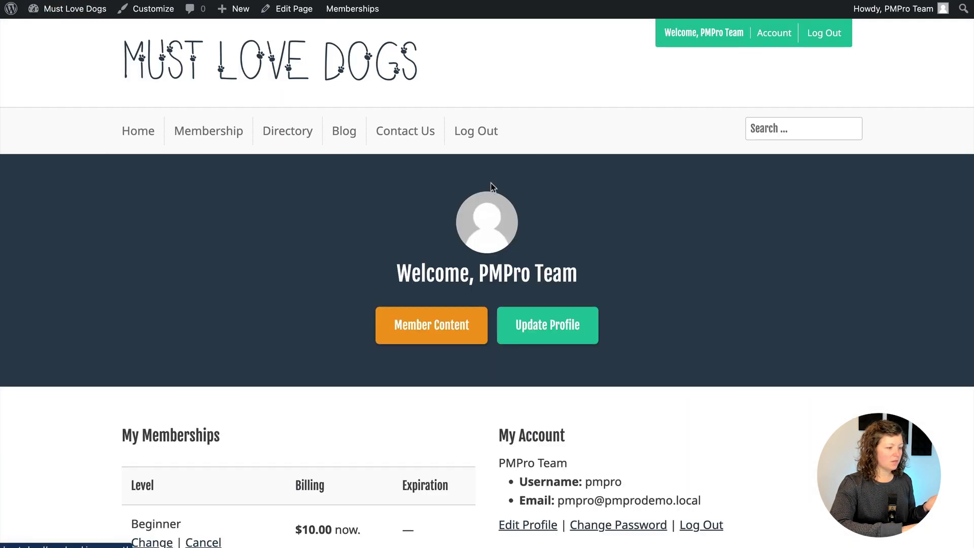
scroll(506, 221, "down", 6)
left_click(560, 276)
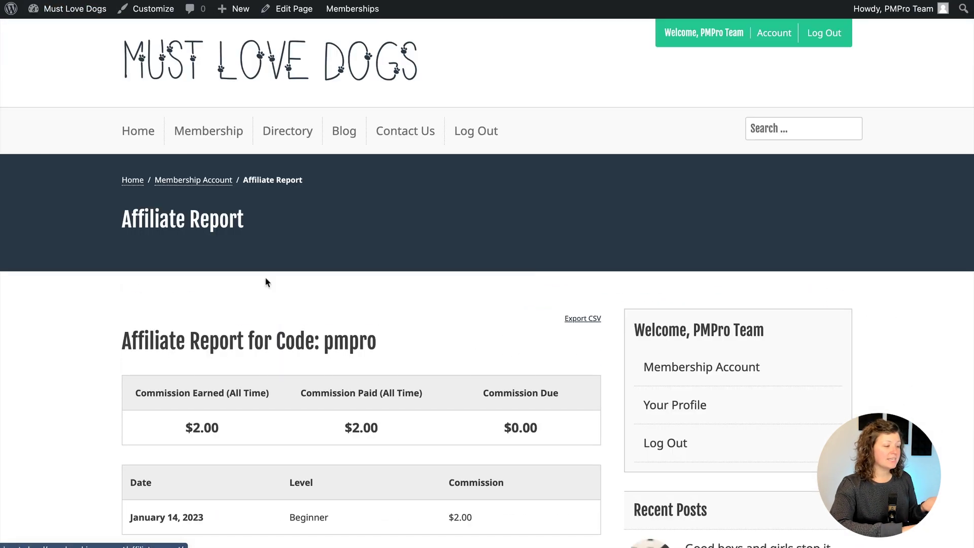
scroll(169, 279, "down", 3)
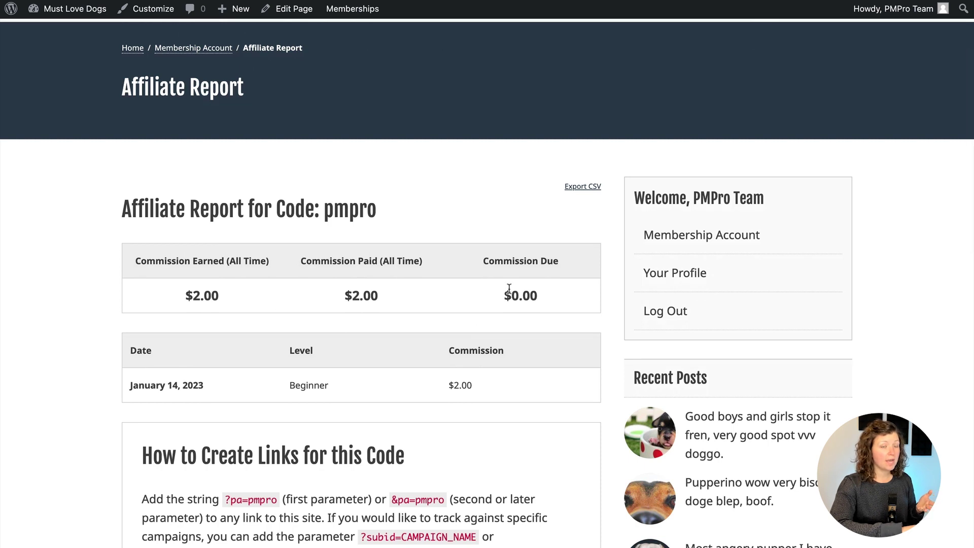
left_click_drag(510, 291, 560, 294)
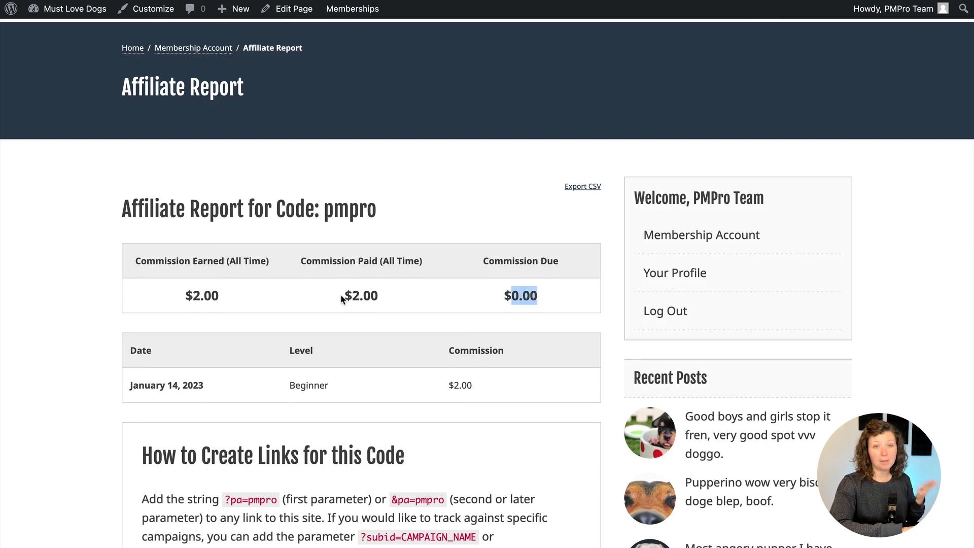
left_click_drag(346, 296, 387, 300)
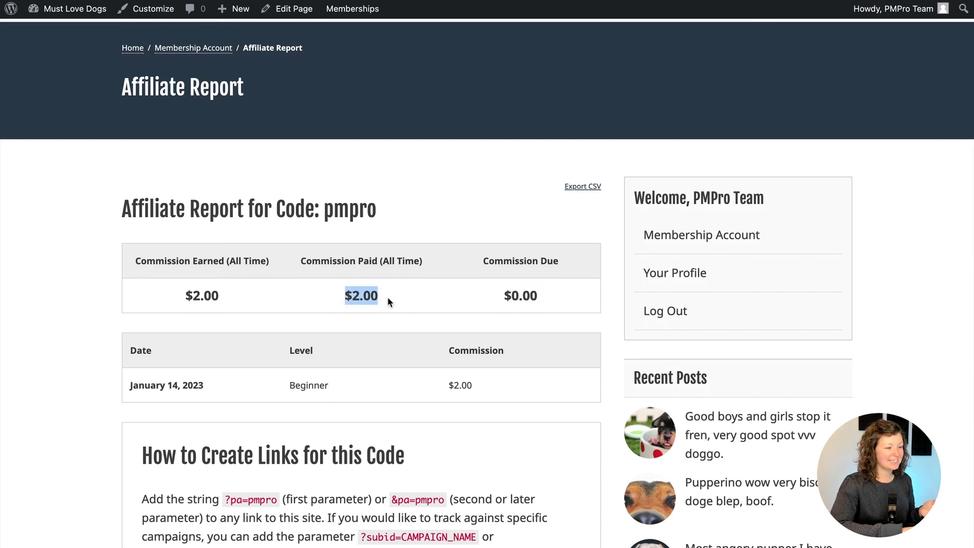